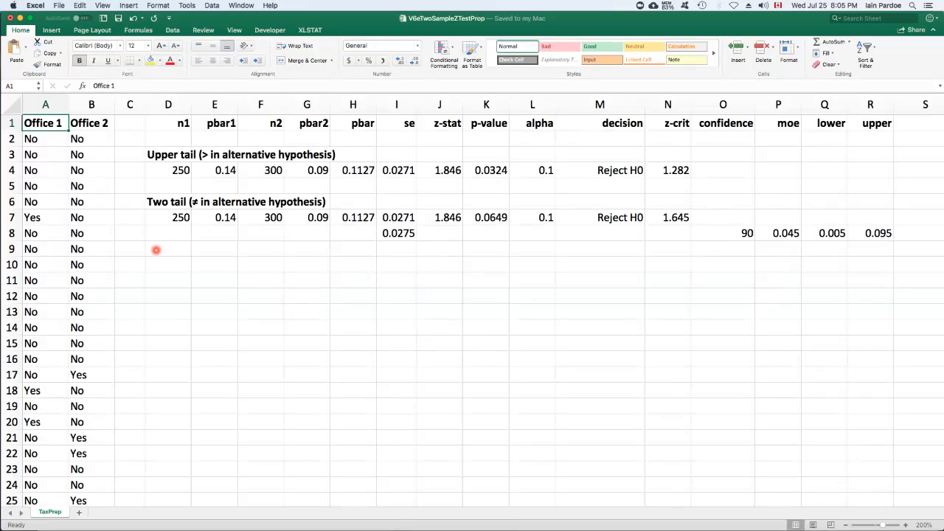
# - Inspect the two-tail row's formulas for both sample sizes and sample proportions in D7 through G7
pyautogui.click(177, 219)
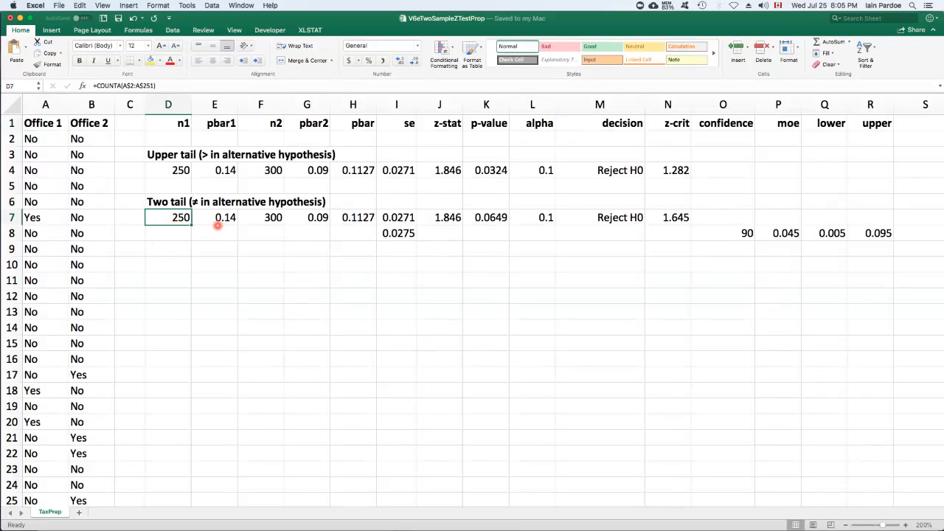
pyautogui.click(217, 224)
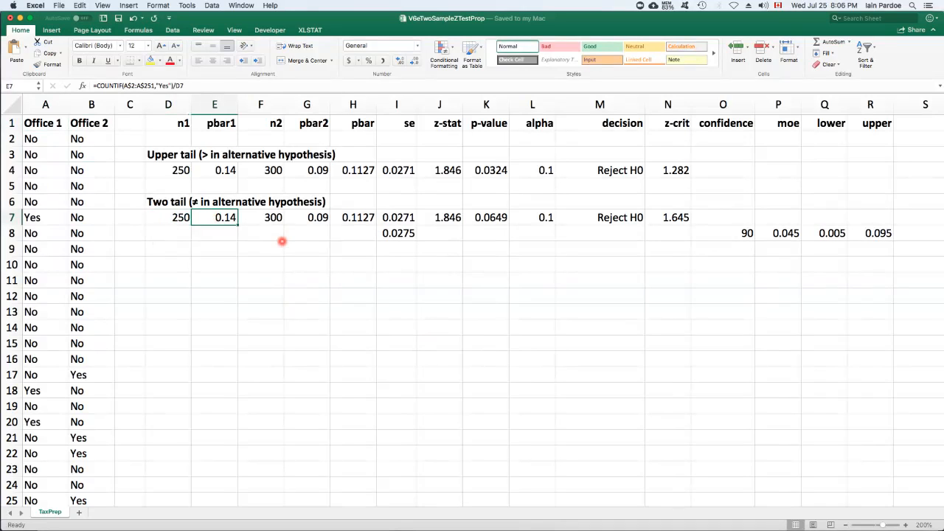
pyautogui.click(271, 218)
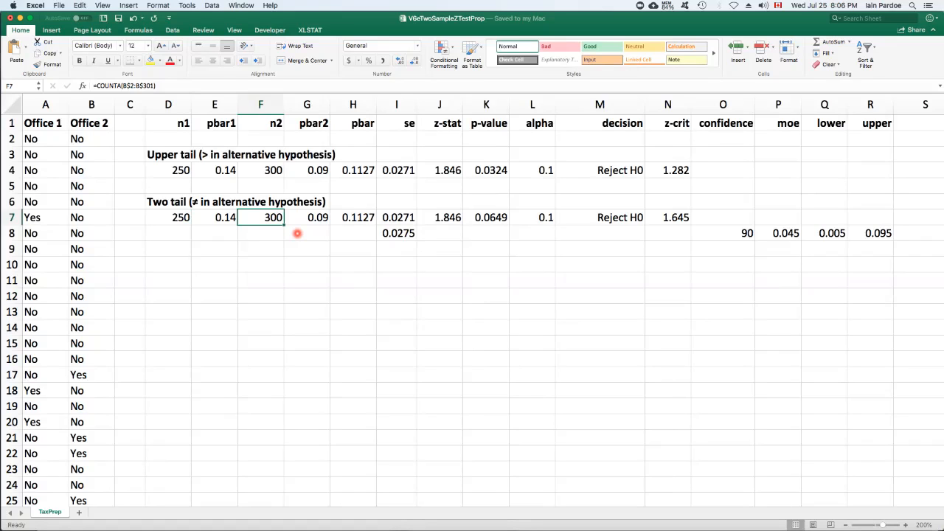
pyautogui.click(305, 220)
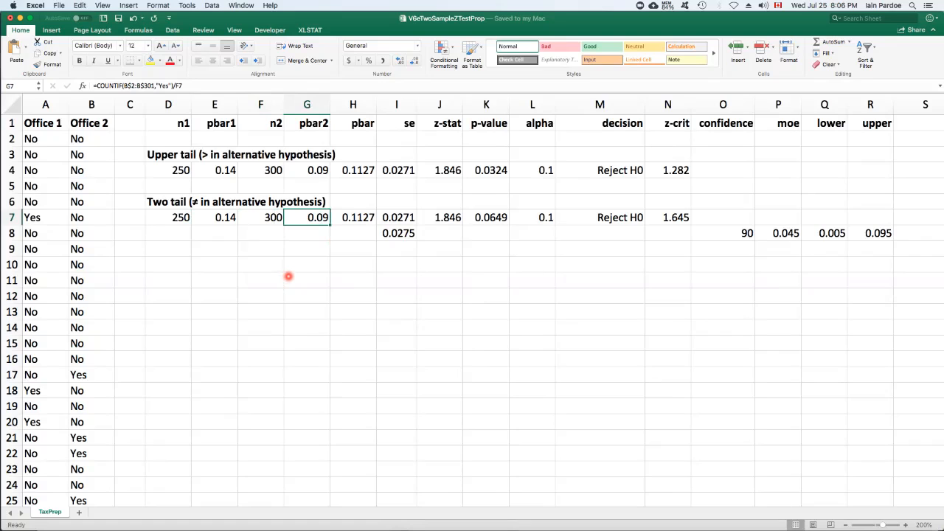
# - Examine the pooled proportion formula in H7 and the cells it references, leaving the formula as it is
pyautogui.click(354, 219)
pyautogui.click(185, 85)
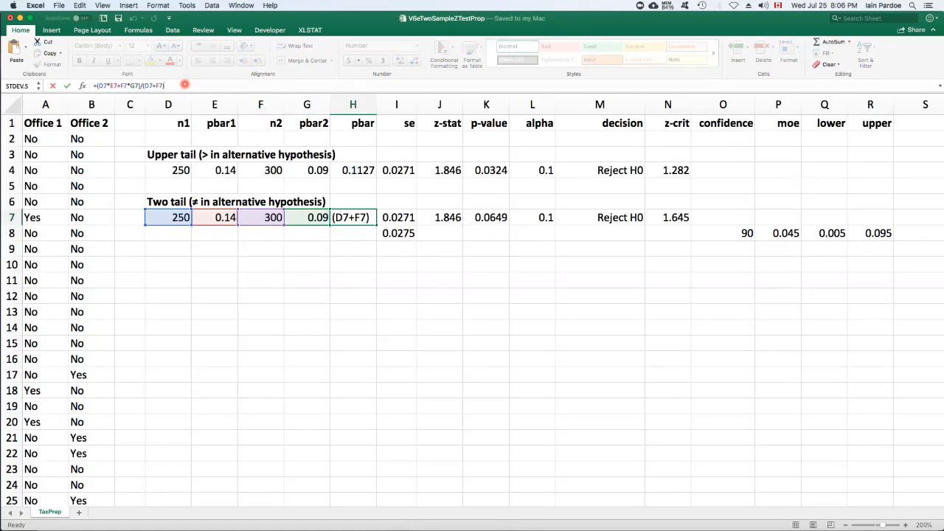
pyautogui.press('Return')
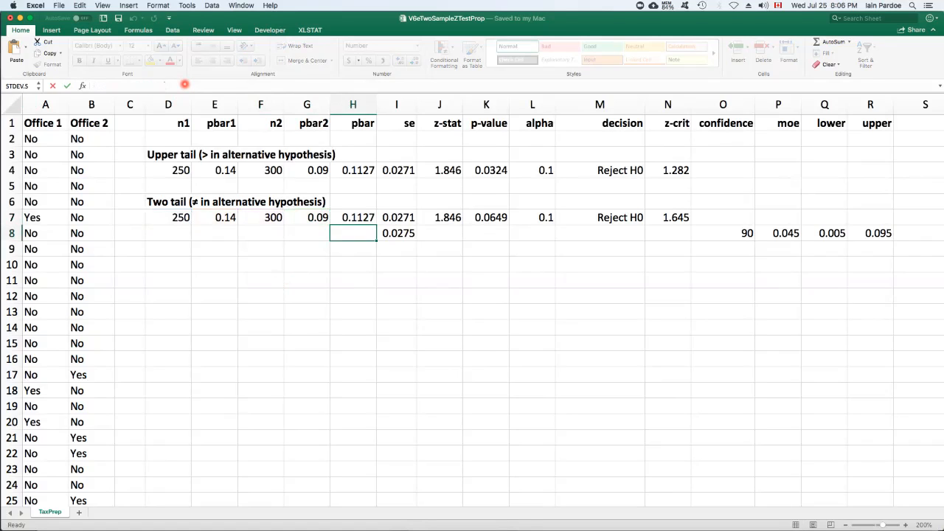
pyautogui.press('Up')
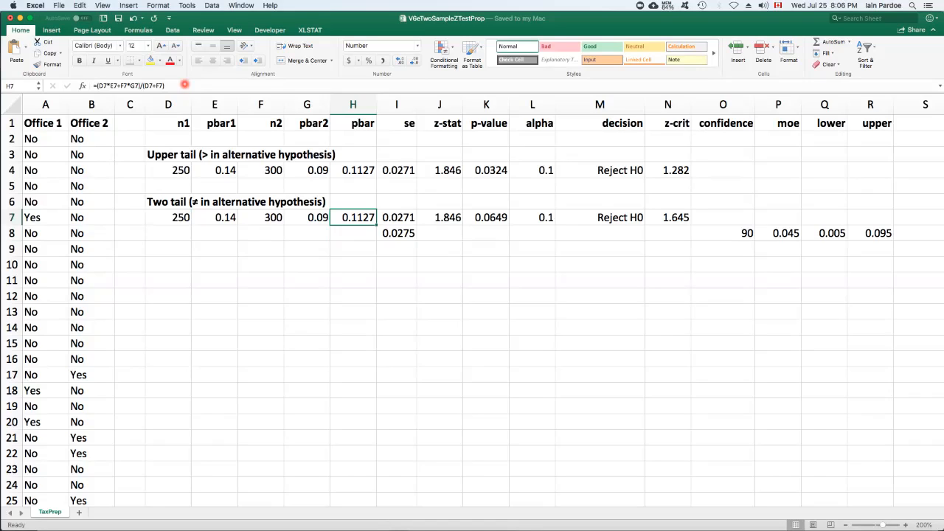
# - Examine the pooled standard error formula in I7 and trace its referenced cells
pyautogui.press('Right')
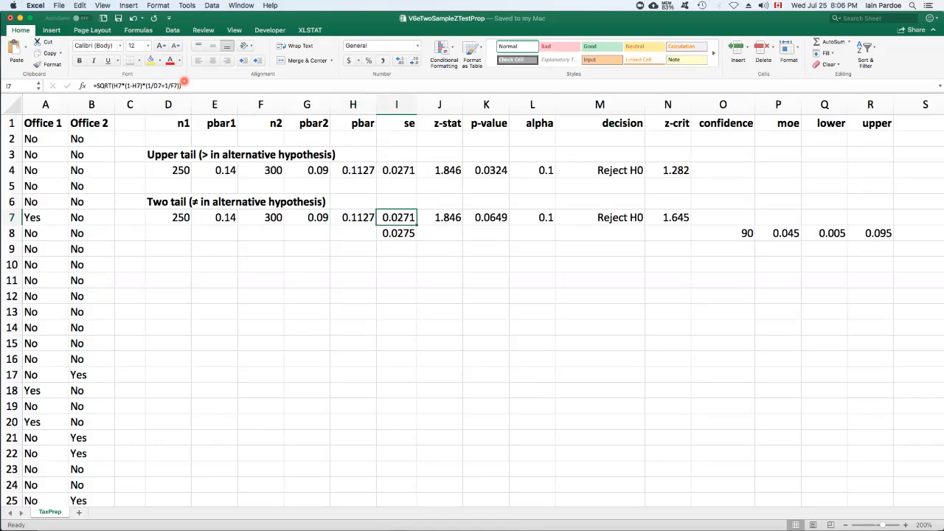
pyautogui.click(196, 85)
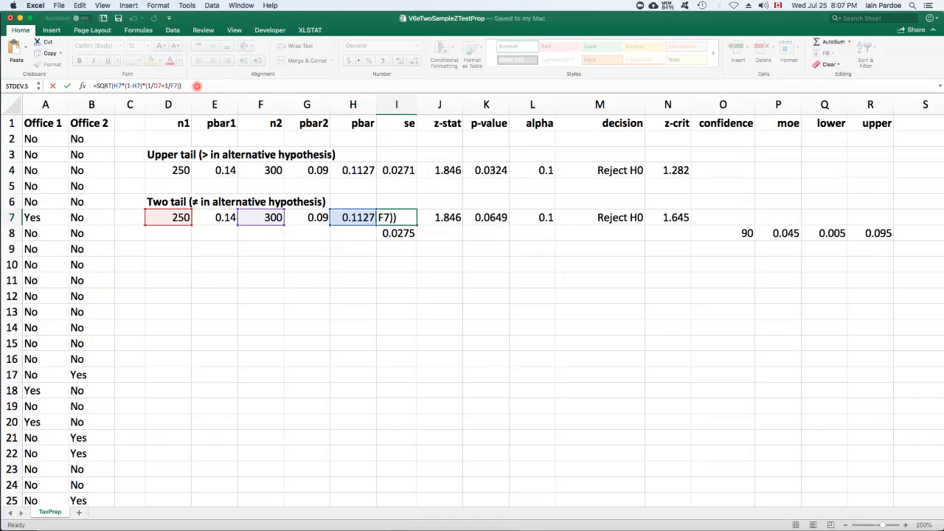
pyautogui.press('Return')
pyautogui.press('Up')
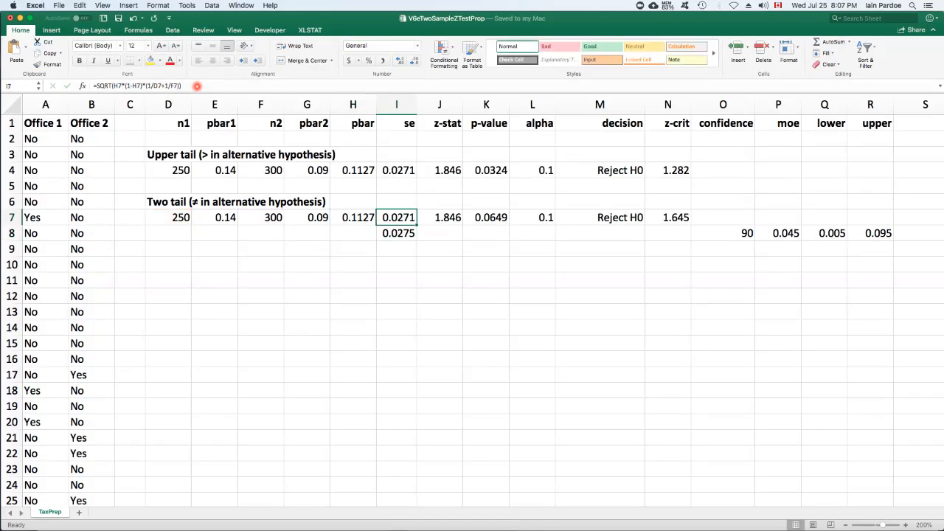
# - Examine the two-tail z-statistic formula in J7 and trace the cells it references
pyautogui.press('Right')
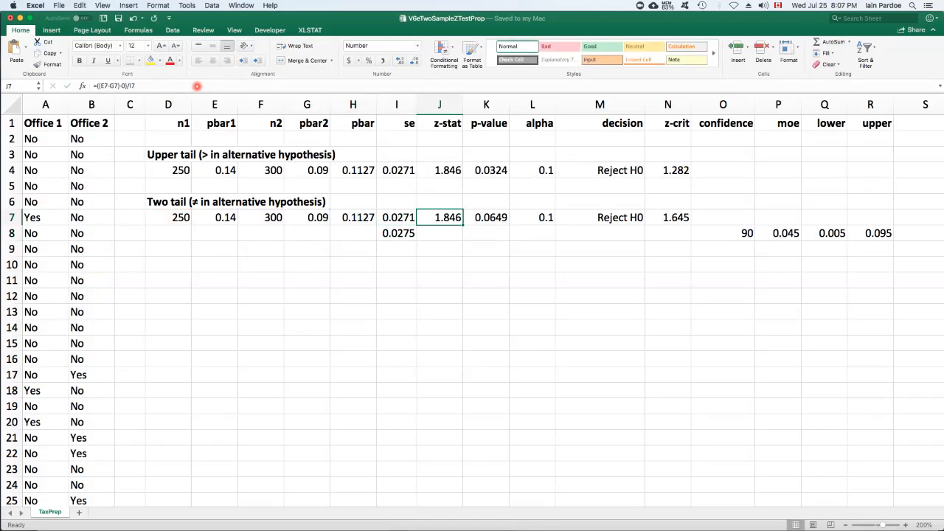
pyautogui.click(146, 85)
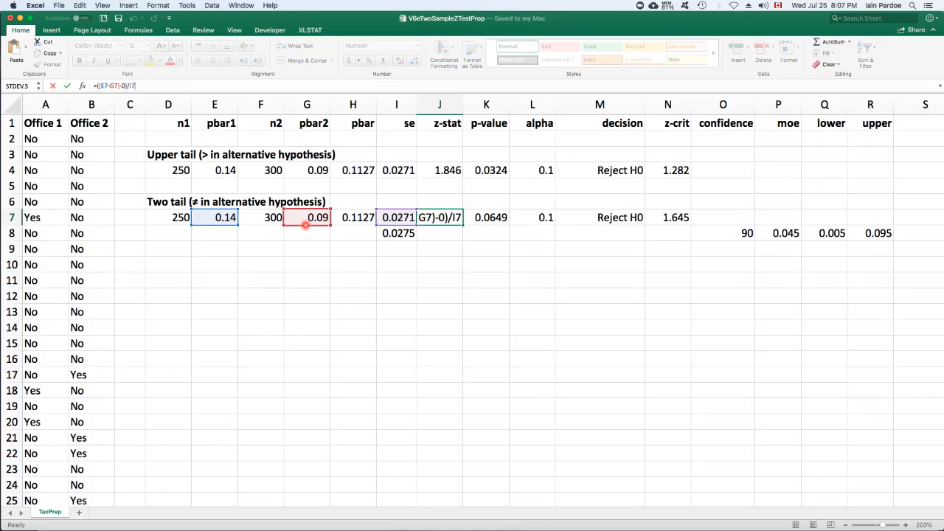
pyautogui.press('Return')
pyautogui.press('Up')
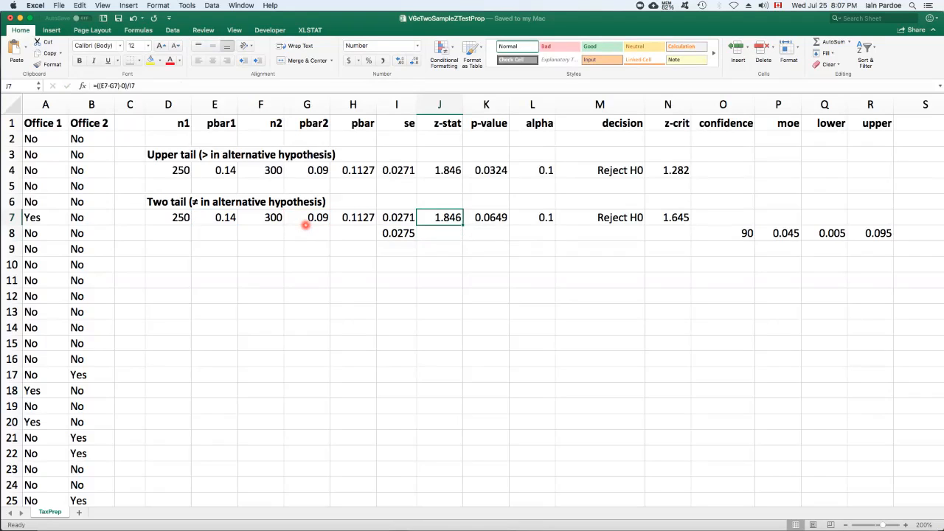
# - Examine the two-tail p-value formula in K7, which uses NORM.DIST, and trace its referenced cell
pyautogui.press('Right')
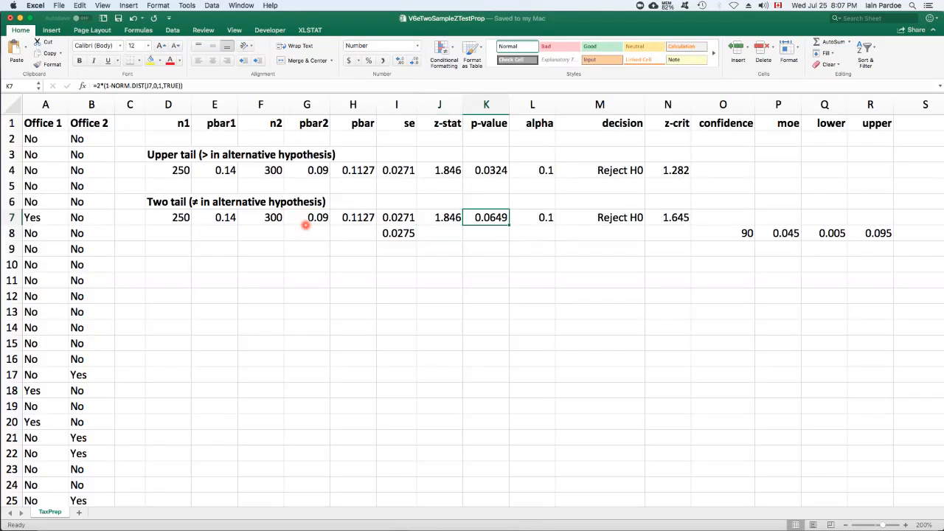
pyautogui.click(203, 86)
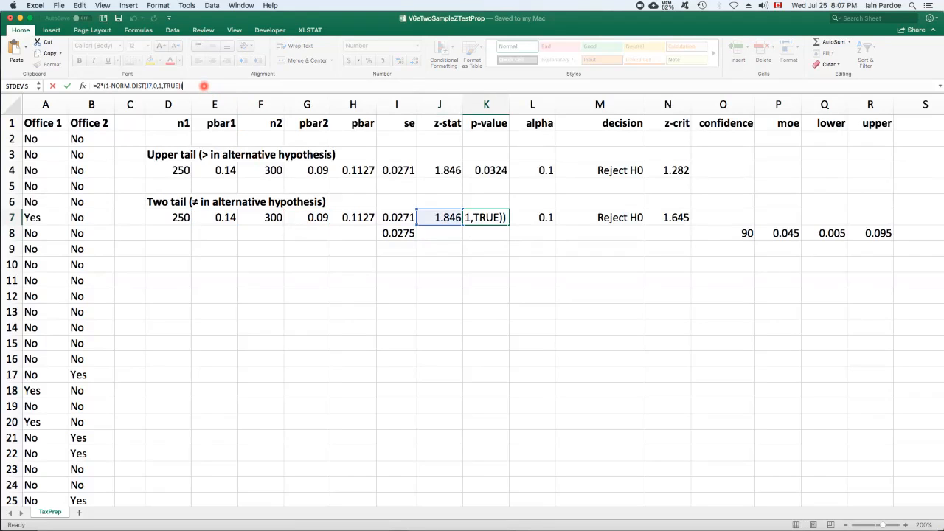
pyautogui.press('Return')
pyautogui.press('Up')
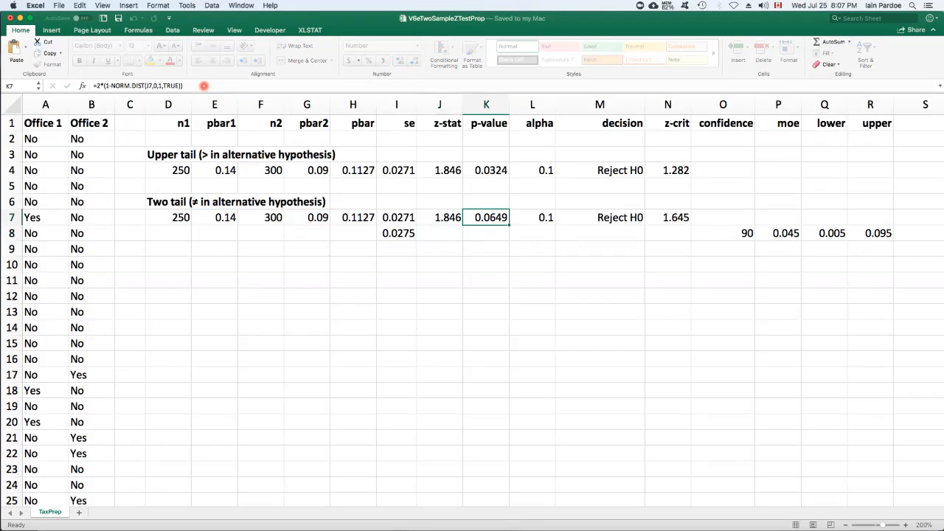
# - Check the two-tail alpha in L7 and examine the IF decision formula in M7 with its referenced cells
pyautogui.press('Right')
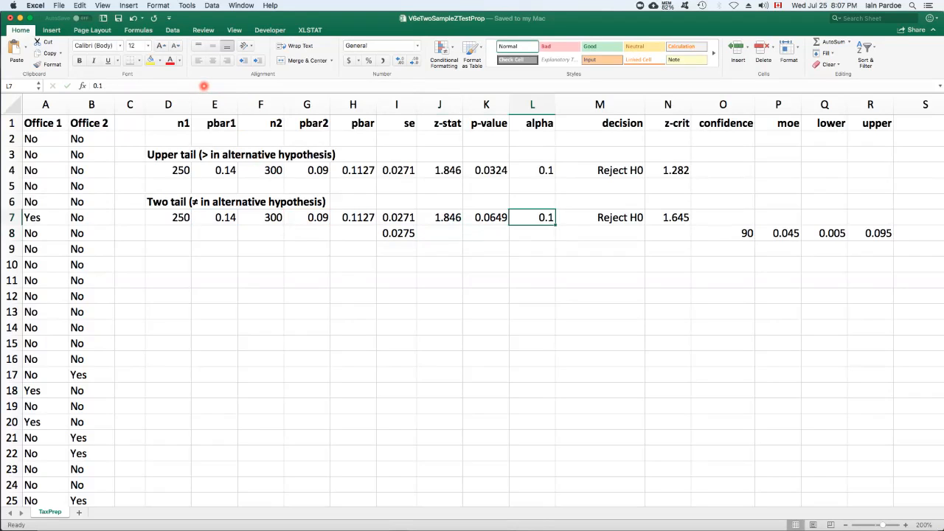
pyautogui.press('Right')
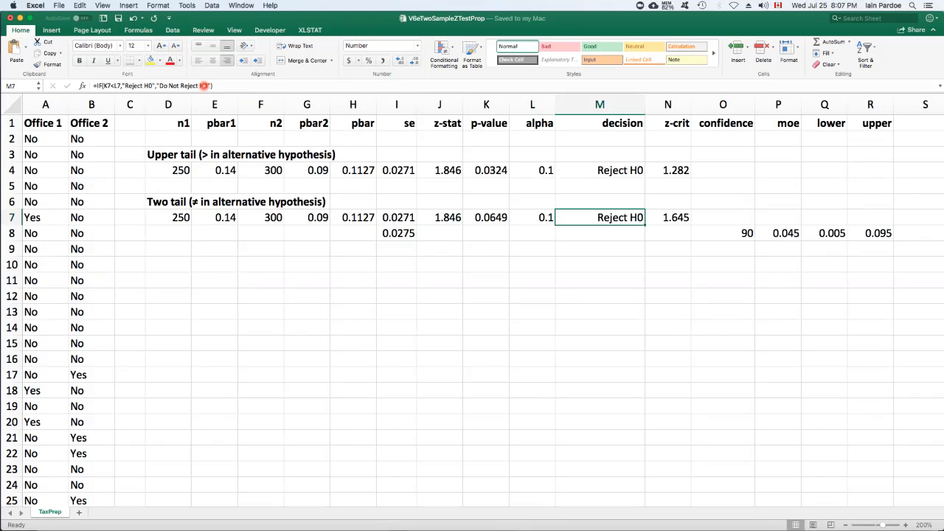
pyautogui.click(221, 86)
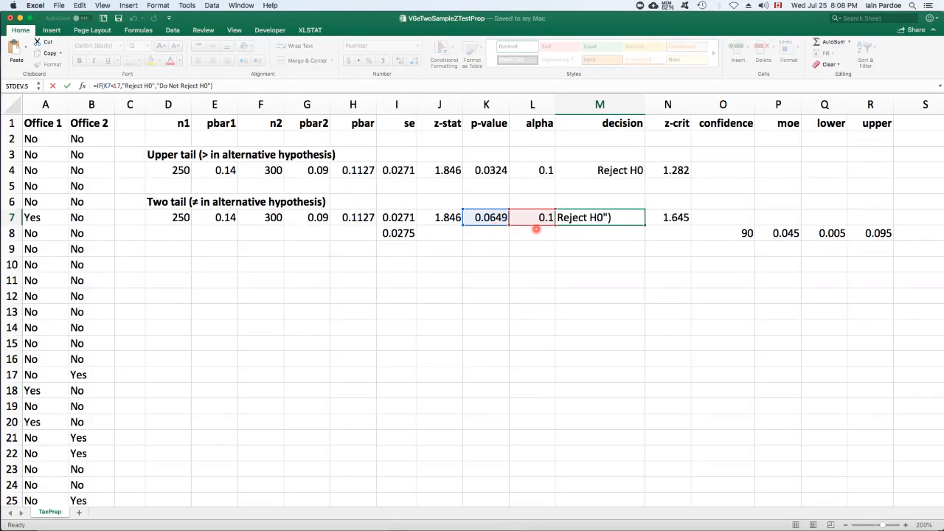
pyautogui.press('Return')
pyautogui.press('Up')
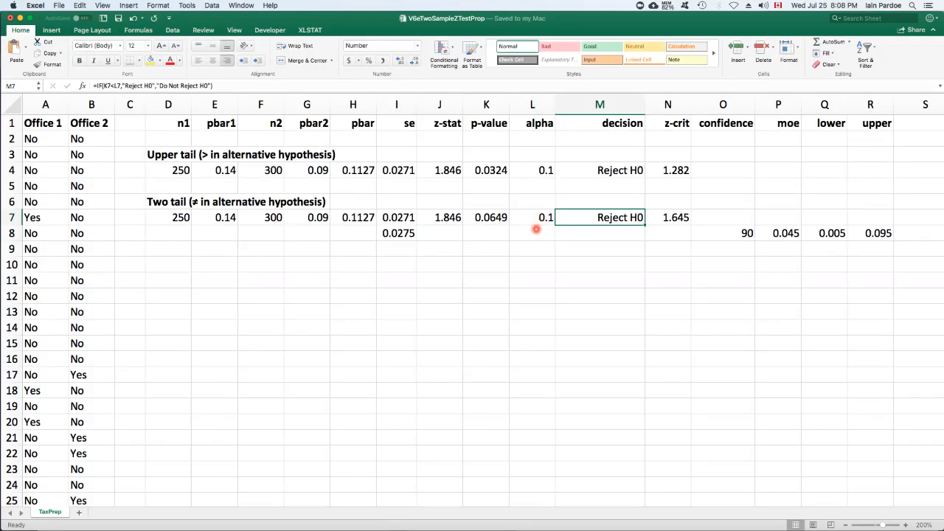
# - Examine the two-tail critical value formula in N7, which uses NORM.INV, and trace its referenced cell
pyautogui.press('Right')
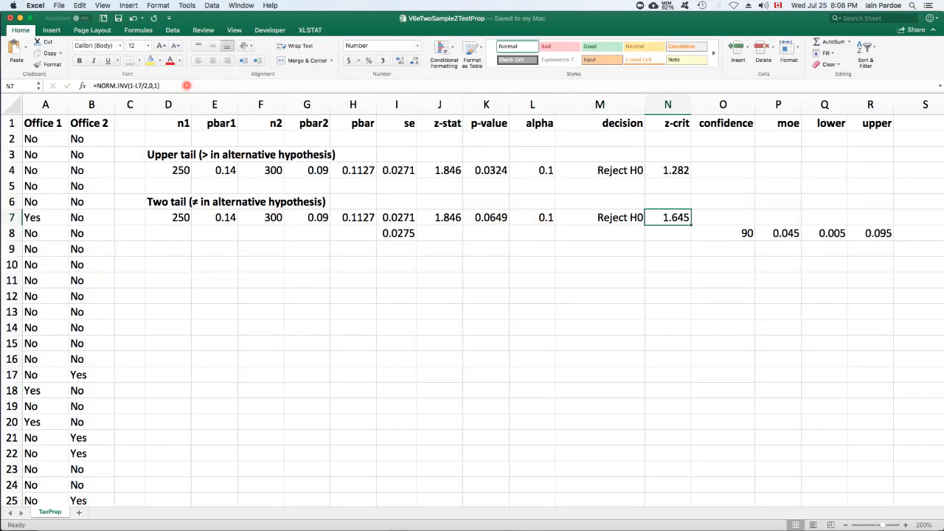
pyautogui.click(183, 86)
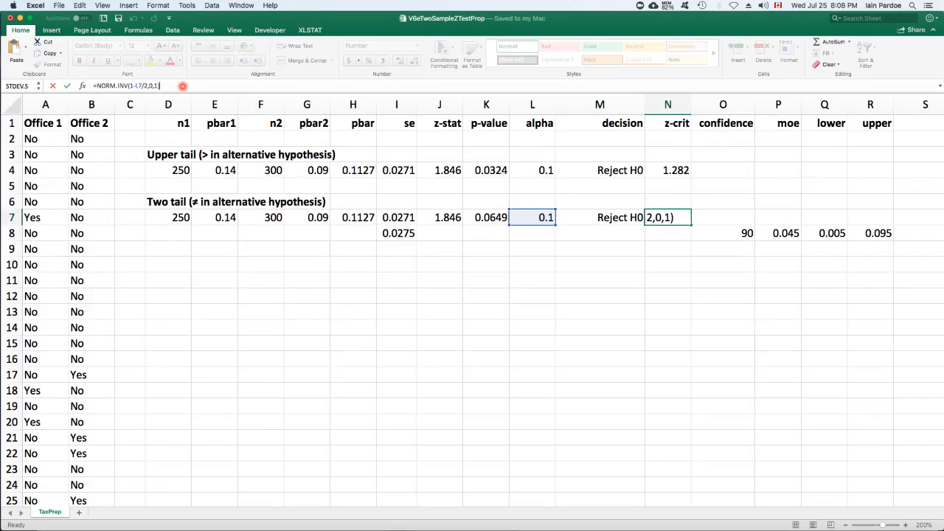
pyautogui.hotkey('ctrl', 'Return')
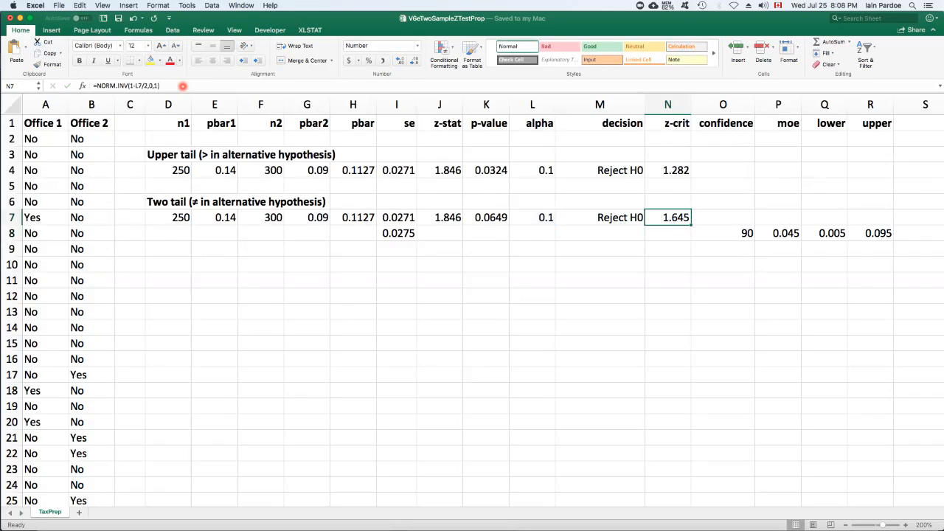
# - Compare the two-tail z-statistic in J7 with the critical value in N7
pyautogui.press('Left')
pyautogui.press('Left')
pyautogui.press('Left')
pyautogui.press('Left')
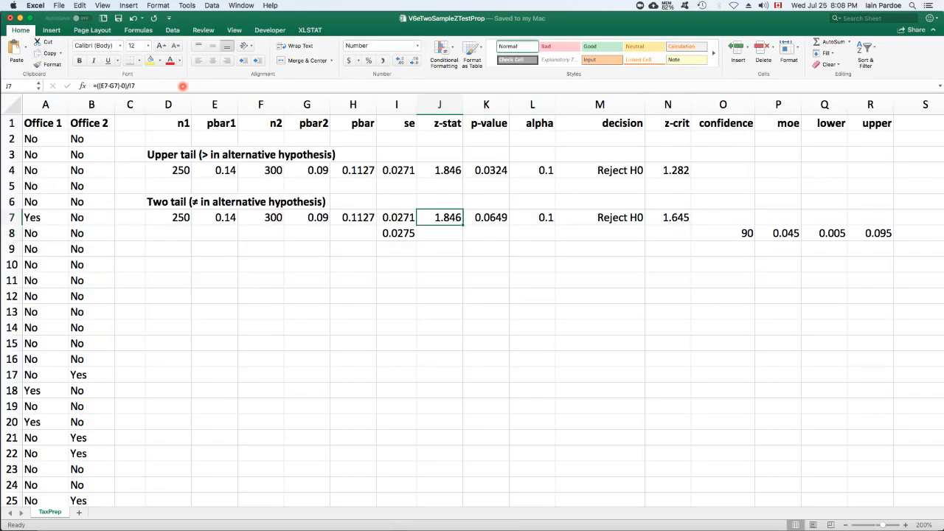
pyautogui.press('Right')
pyautogui.press('Right')
pyautogui.press('Right')
pyautogui.press('Right')
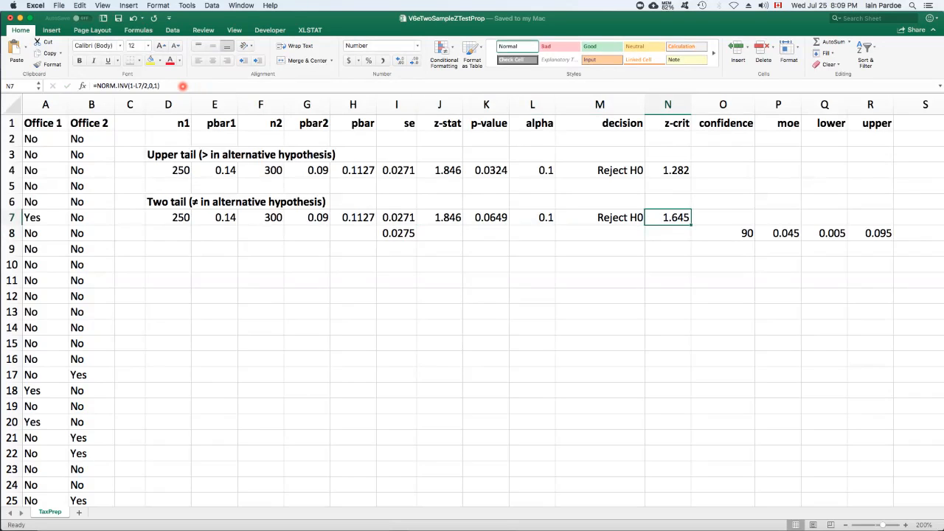
# - Review the decision in M7 and examine the unpooled standard error formula in I8 against the pooled one in I7
pyautogui.press('Left')
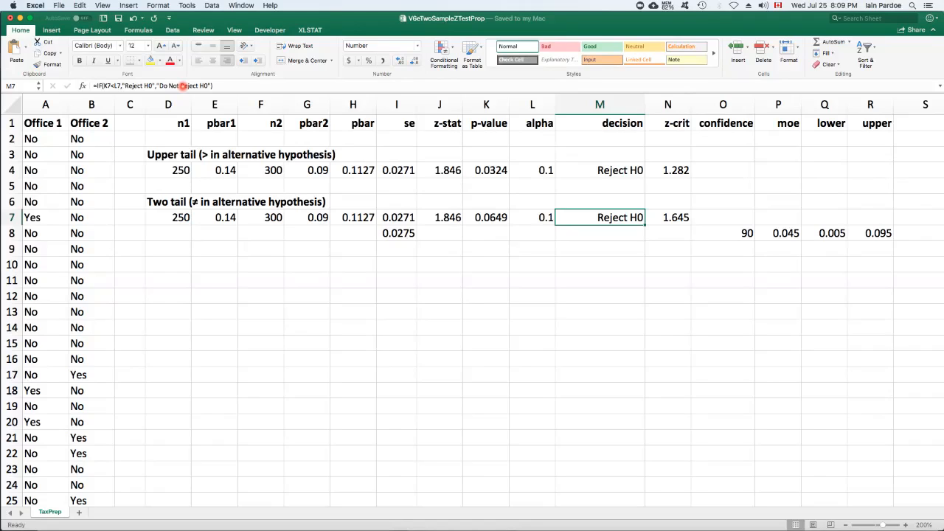
pyautogui.press('Left')
pyautogui.press('Left')
pyautogui.press('Left')
pyautogui.press('Left')
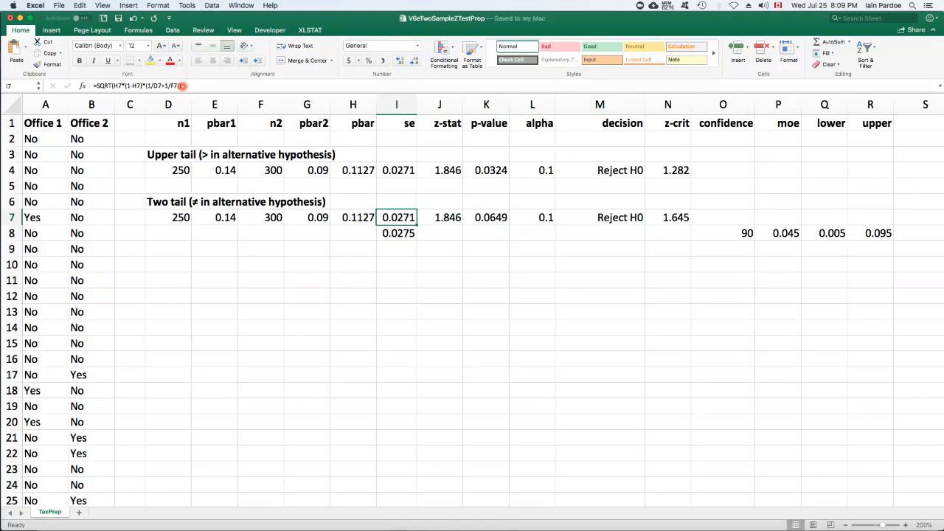
pyautogui.press('Down')
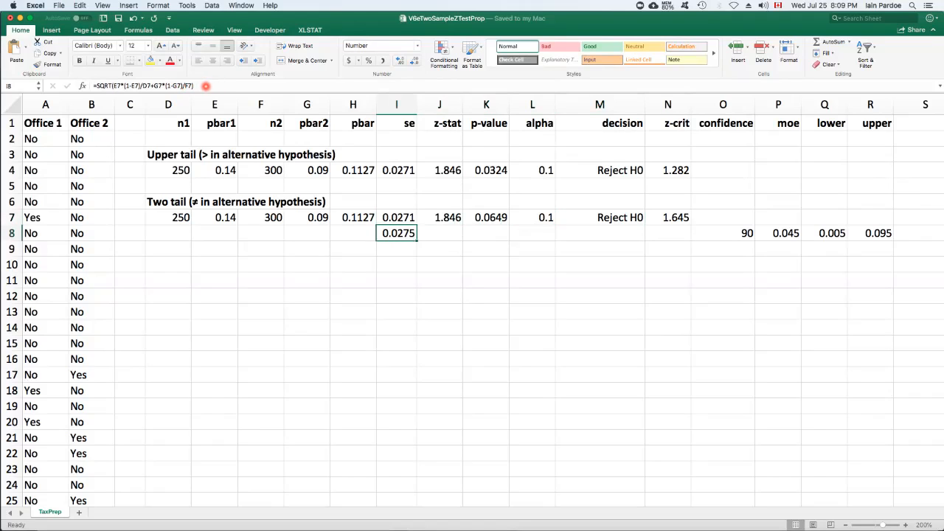
pyautogui.click(205, 86)
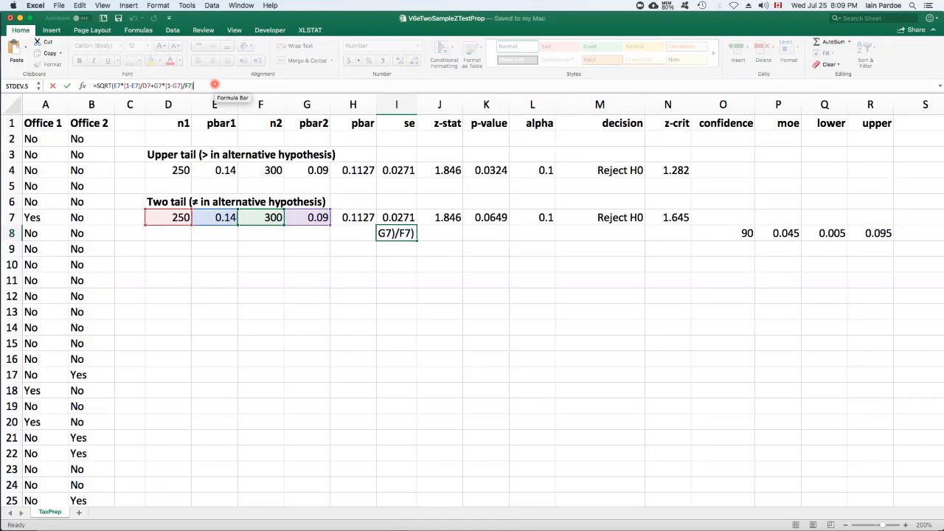
pyautogui.press('Return')
pyautogui.press('Up')
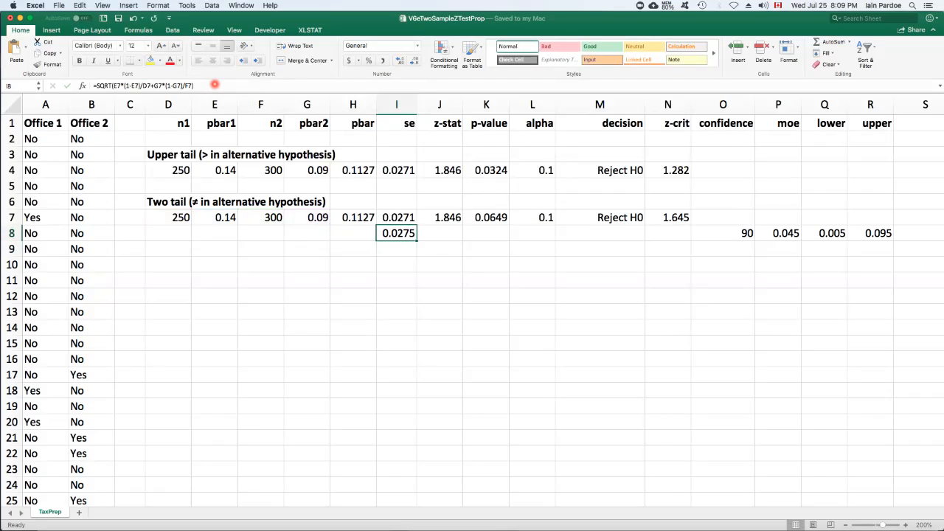
# - Inspect the confidence level formula in O8
pyautogui.press('Right')
pyautogui.press('Right')
pyautogui.press('Right')
pyautogui.press('Right')
pyautogui.press('Right')
pyautogui.press('Right')
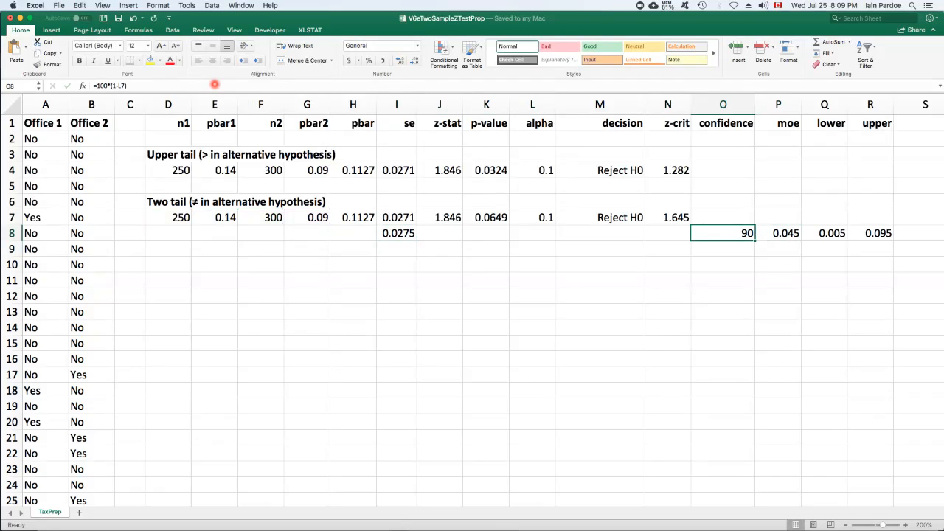
# - Examine the margin of error formula in P8 with its referenced cells, and the lower confidence limit formula in Q8
pyautogui.press('Right')
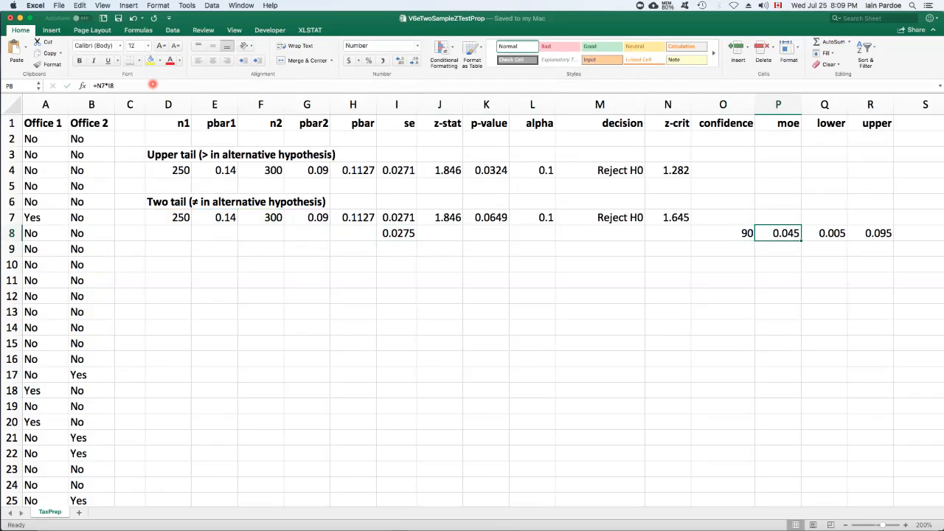
pyautogui.click(152, 84)
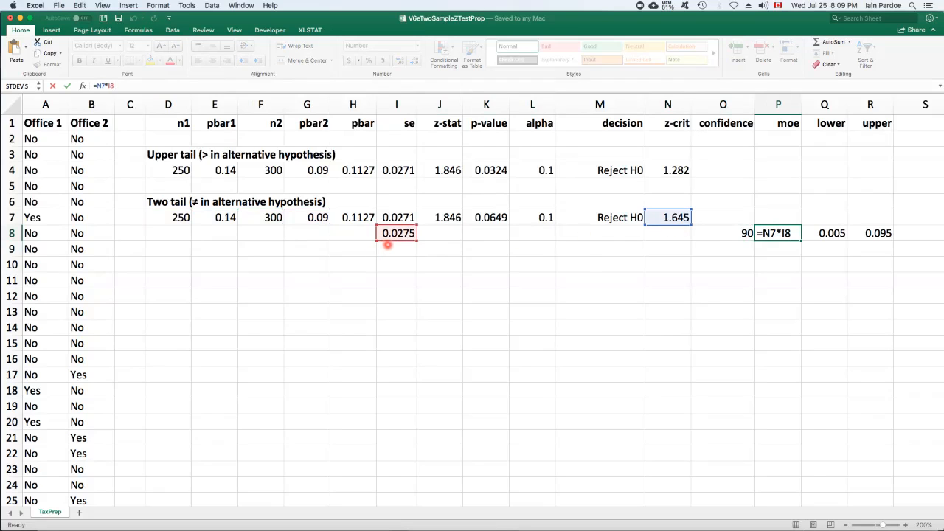
pyautogui.press('Return')
pyautogui.press('Up')
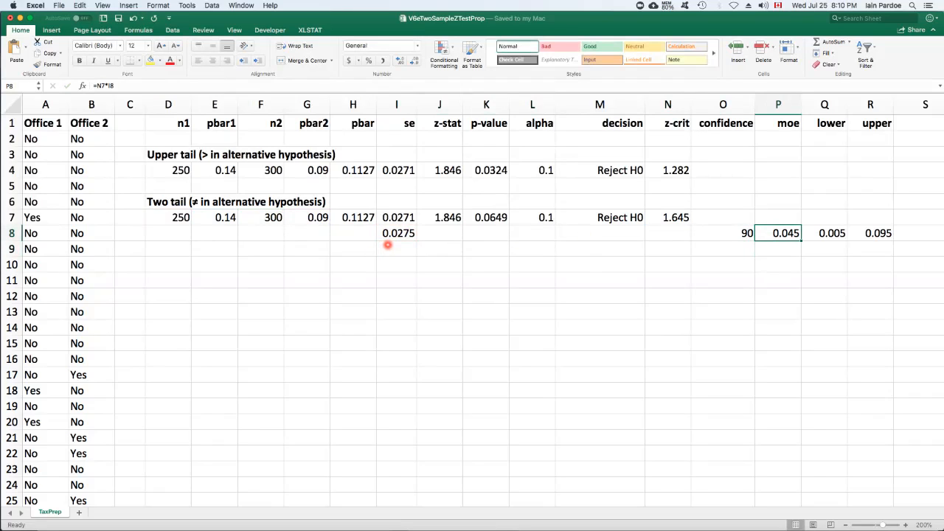
pyautogui.click(839, 233)
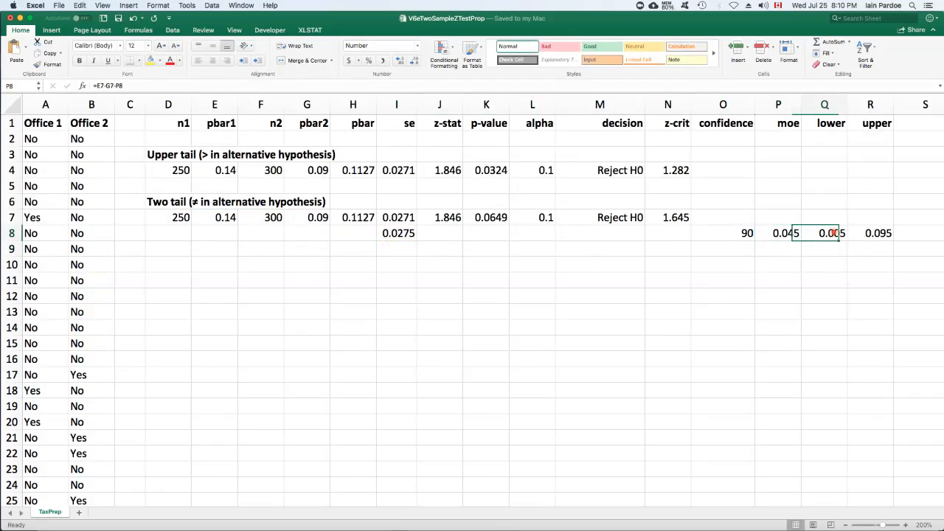
# - Check which cells the lower confidence limit formula in Q8 refers to
pyautogui.click(202, 86)
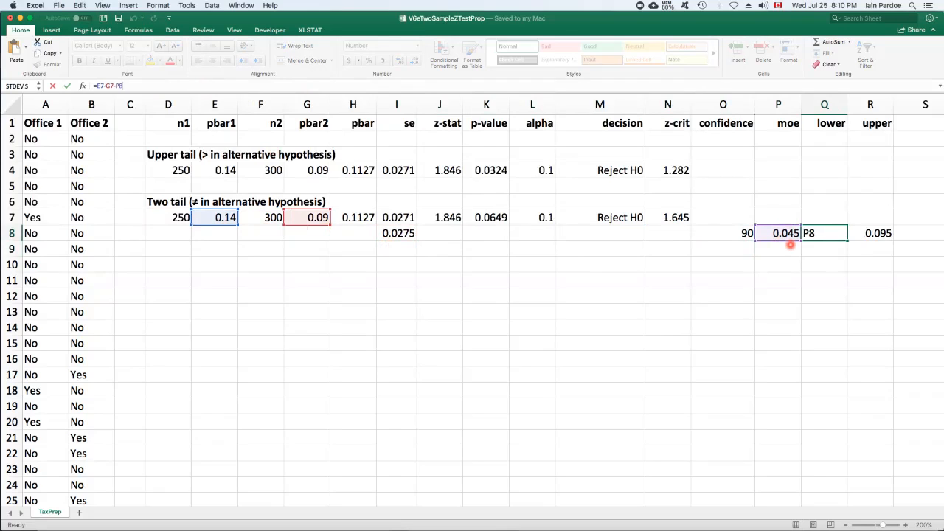
pyautogui.press('Return')
pyautogui.press('Up')
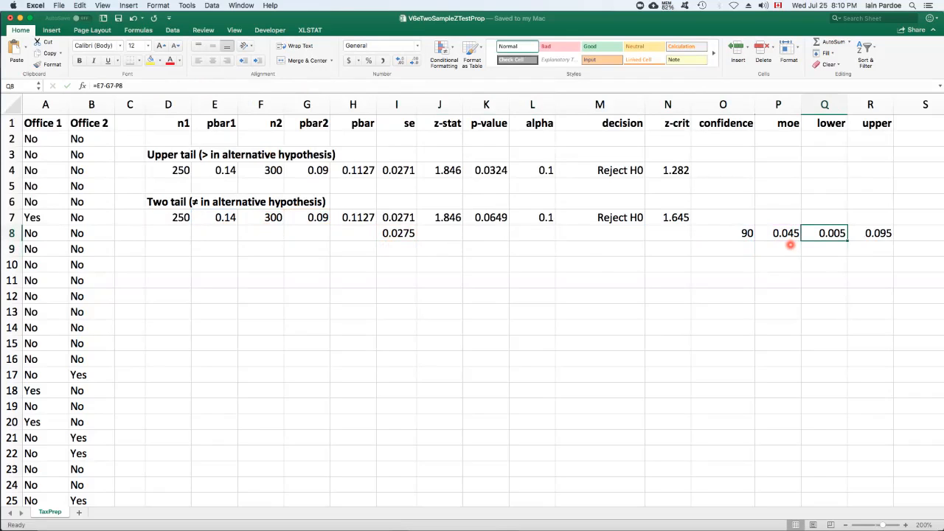
# - Inspect the upper confidence limit formula in R8 with its referenced cells and highlight the whole interval Q8:R8
pyautogui.press('Right')
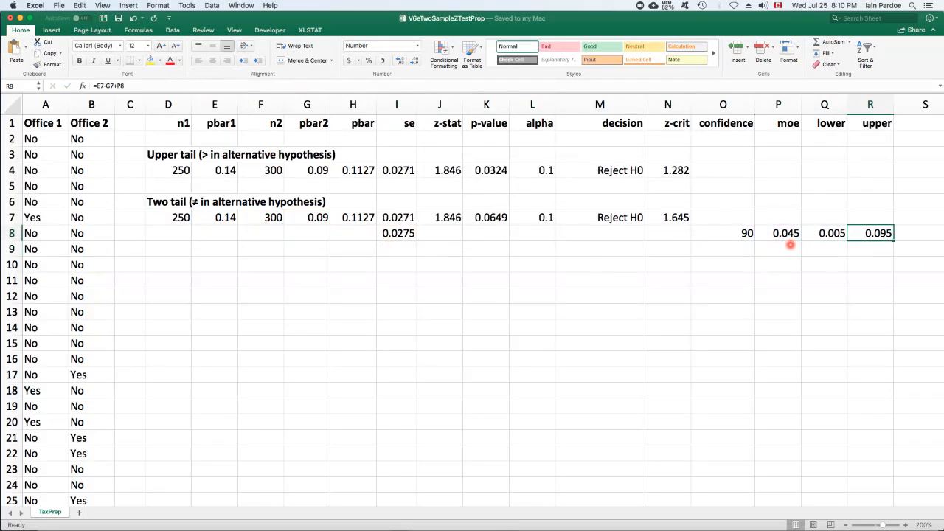
pyautogui.press('F2')
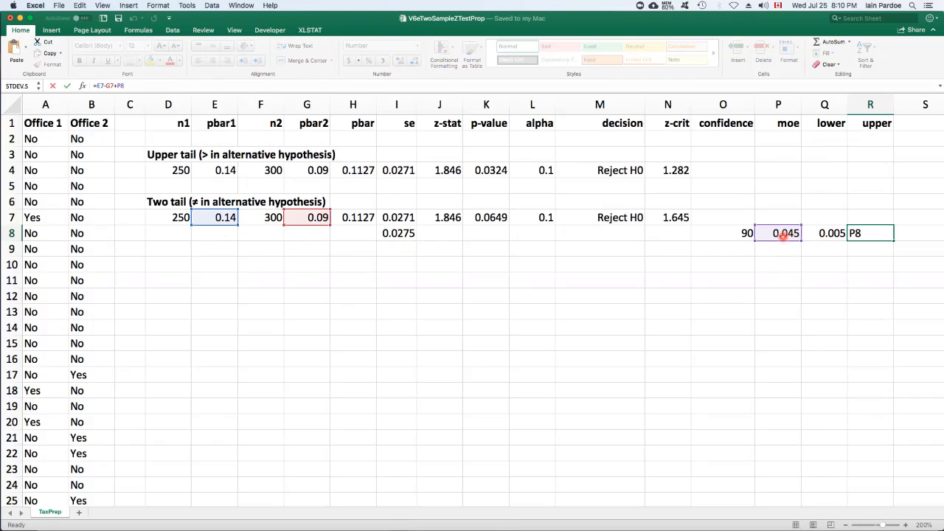
pyautogui.press('Return')
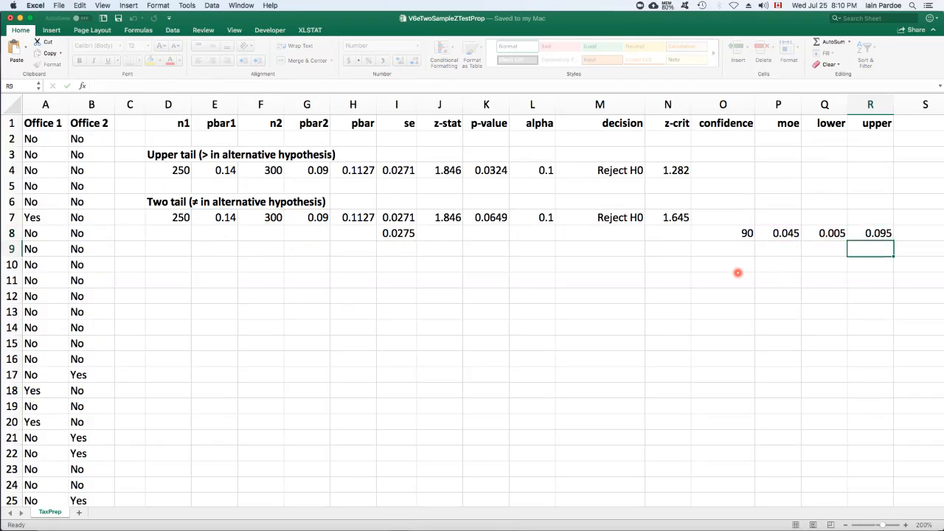
pyautogui.press('Up')
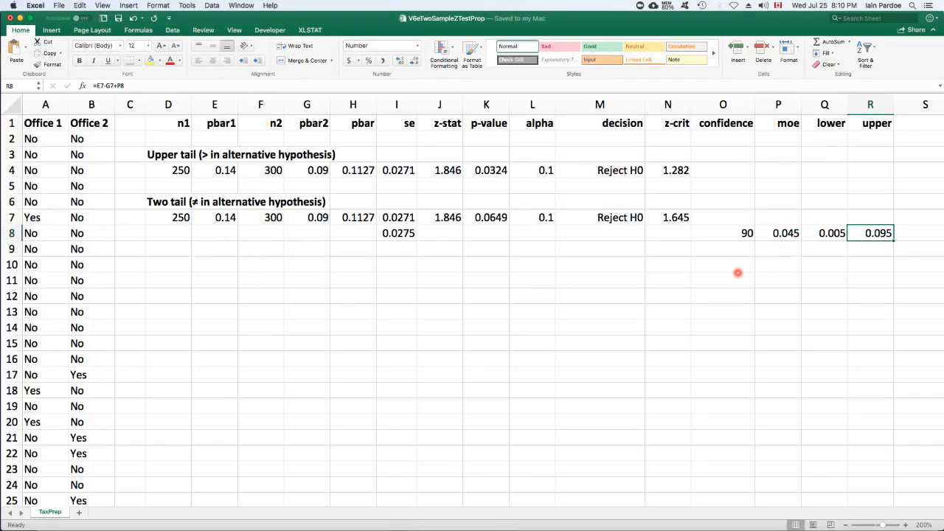
pyautogui.press('Left')
pyautogui.hotkey('shift', 'Right')
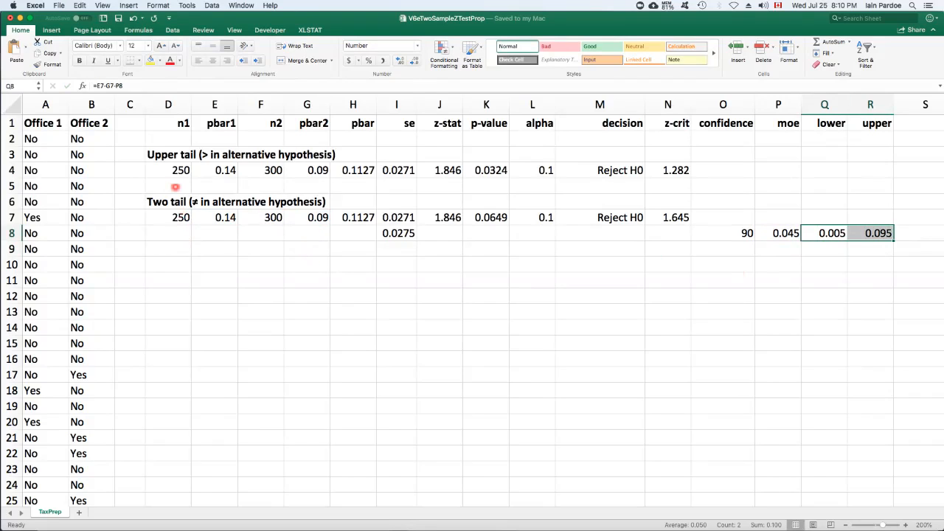
# - Highlight the upper-tail test calculations from n1 through z-stat in D4:J4
pyautogui.click(175, 171)
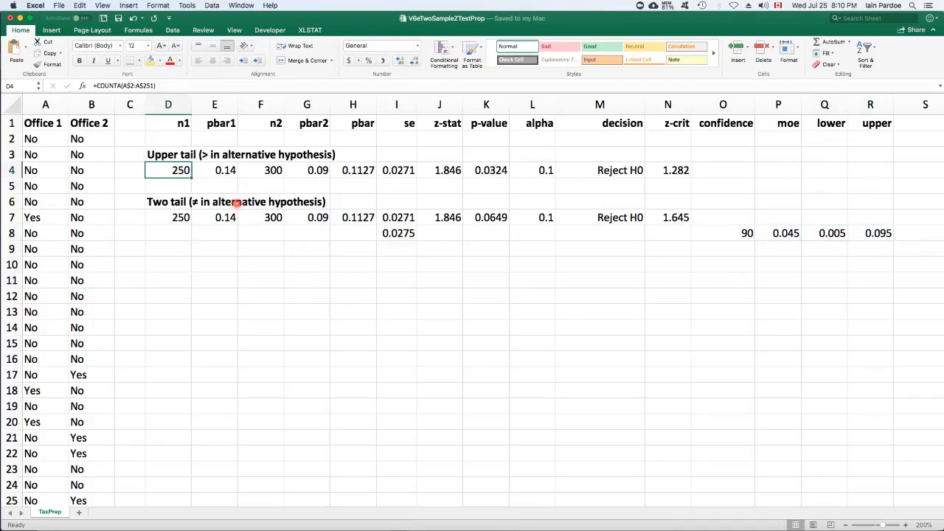
pyautogui.hotkey('shift', 'Right')
pyautogui.hotkey('shift', 'Right')
pyautogui.hotkey('shift', 'Right')
pyautogui.hotkey('shift', 'Right')
pyautogui.hotkey('shift', 'Right')
pyautogui.hotkey('shift', 'Right')
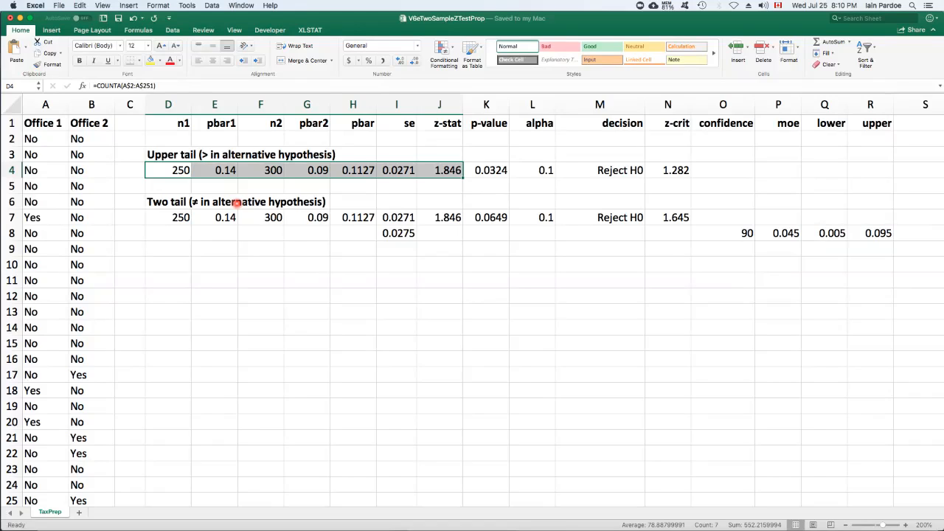
# - Compare the upper-tail p-value formula in K4 with the two-tail one in K7, and check K4 against alpha in L4 and the decision in M4
pyautogui.click(492, 172)
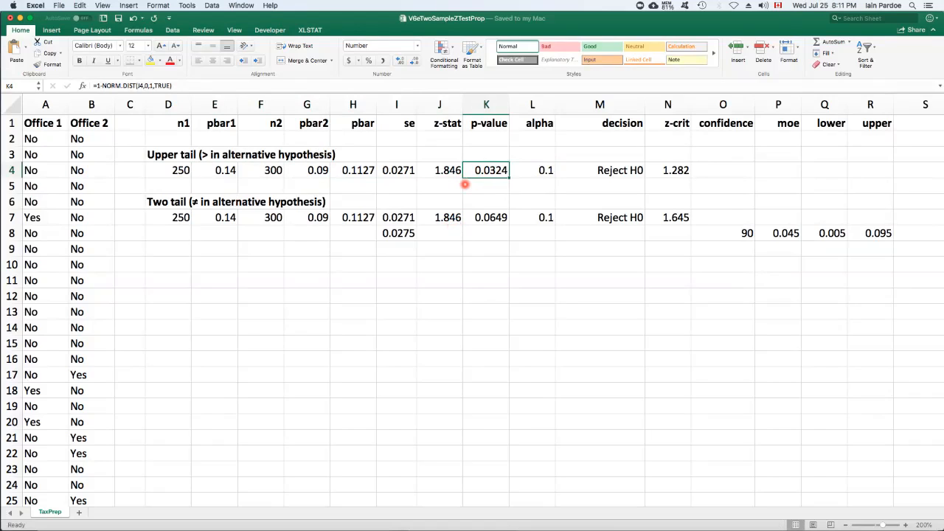
pyautogui.click(487, 218)
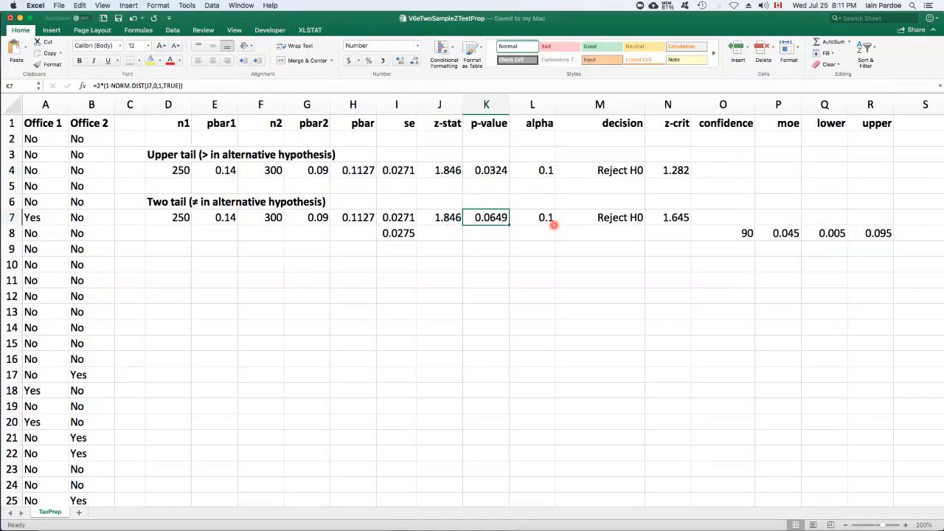
pyautogui.click(488, 174)
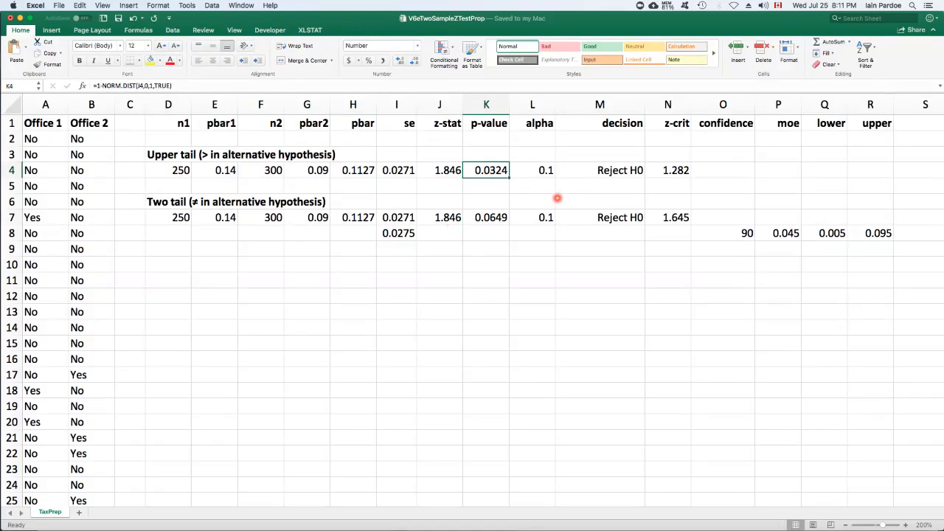
pyautogui.click(538, 169)
pyautogui.click(600, 170)
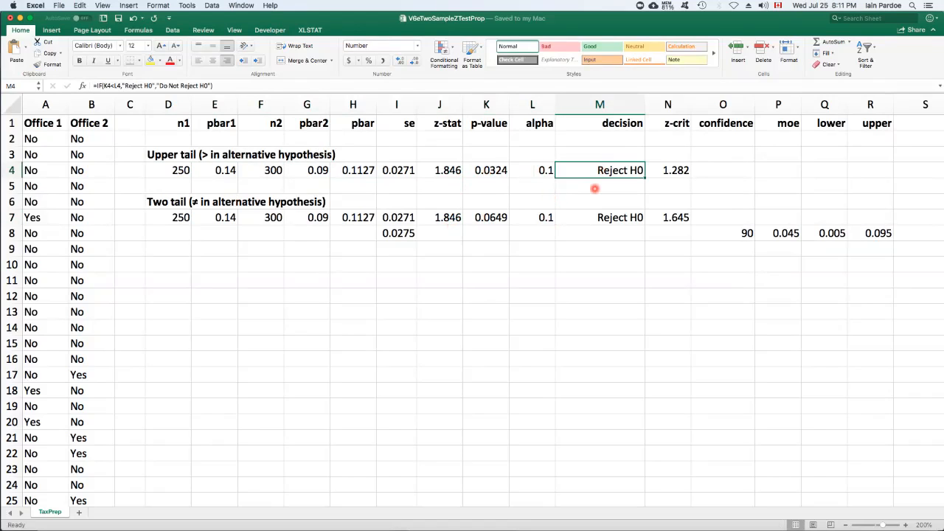
# - Inspect the upper-tail critical value formula in N4 together with the alpha in L4 that it uses
pyautogui.click(661, 170)
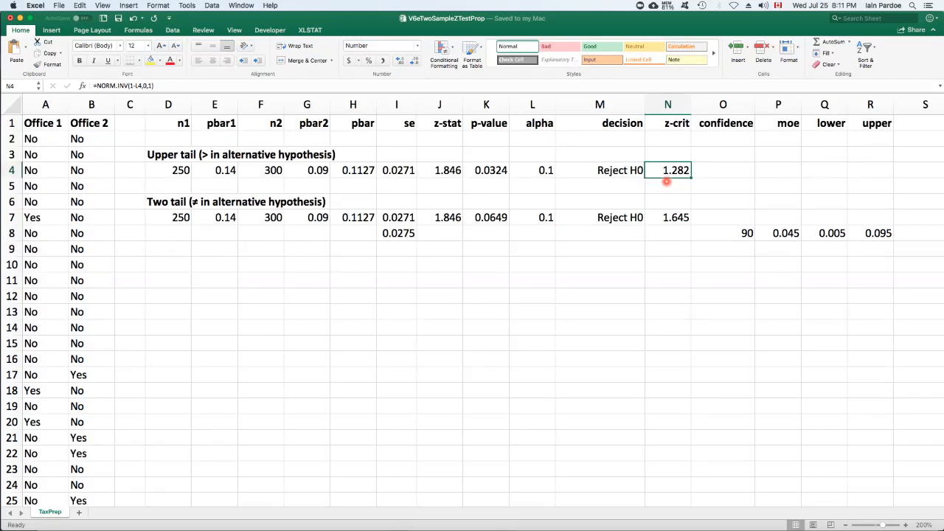
pyautogui.click(546, 171)
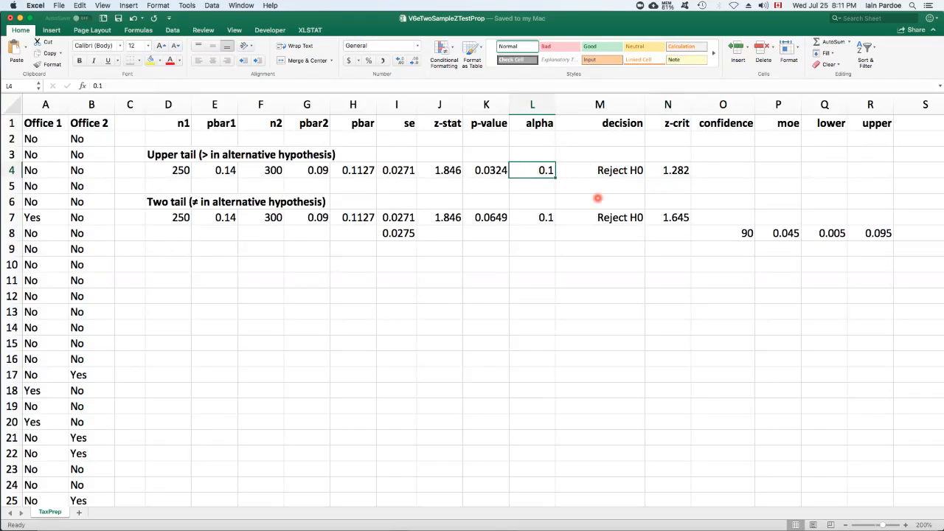
pyautogui.click(666, 171)
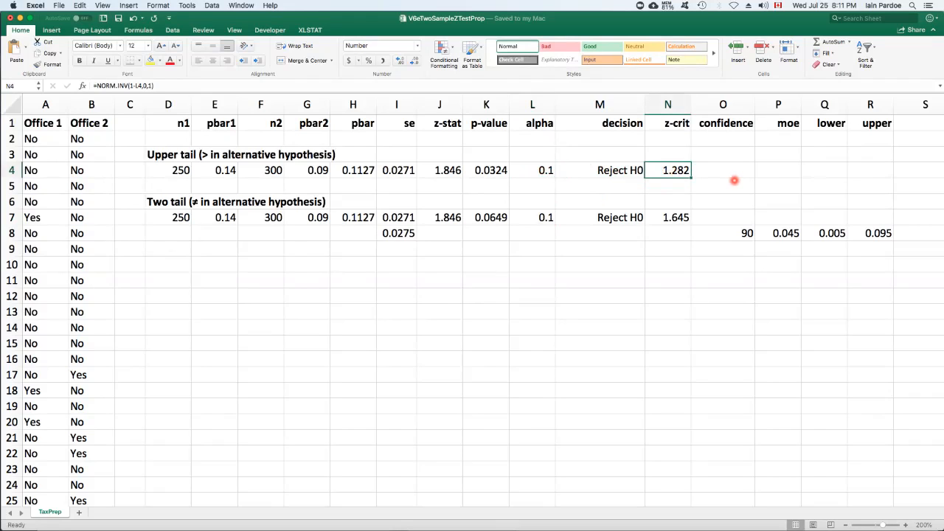
# - Compare the upper-tail z-statistic in J4 with the critical value in N4 and review the decision in M4
pyautogui.click(448, 176)
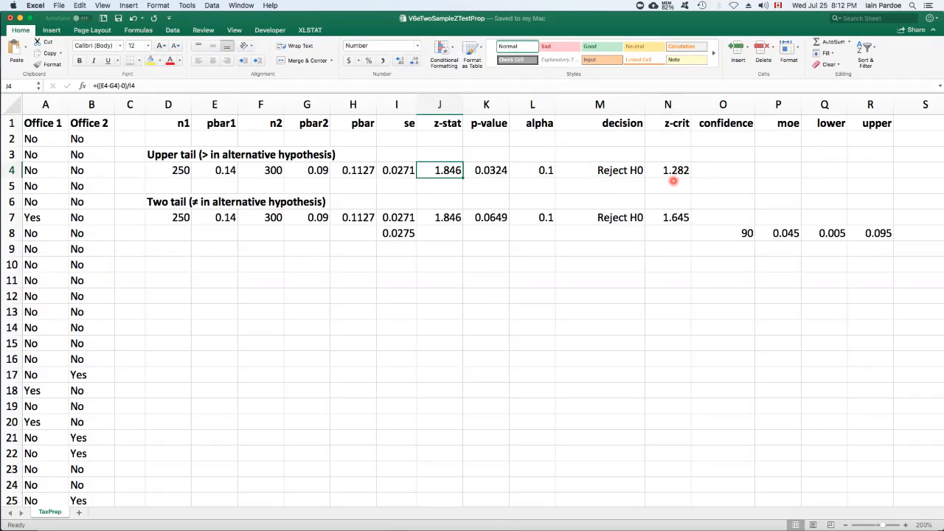
pyautogui.click(672, 175)
pyautogui.click(628, 176)
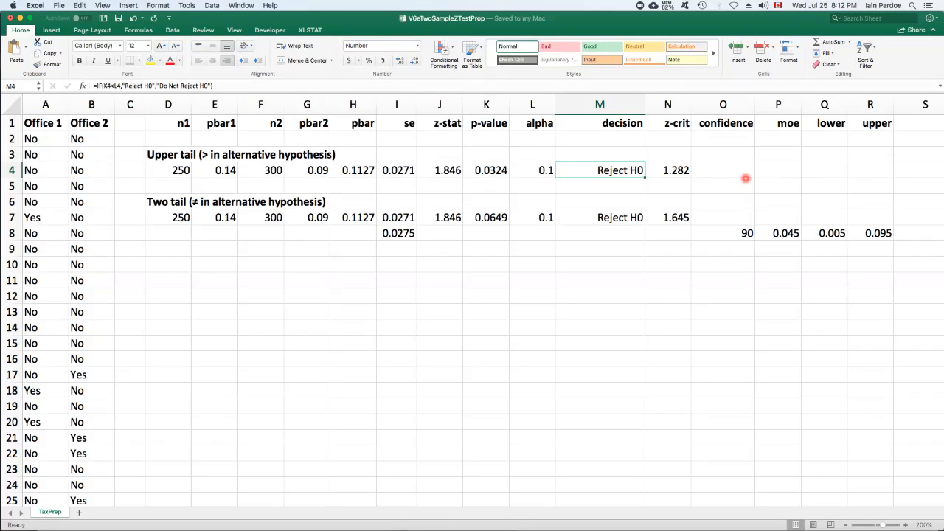
# - Select the empty cell D10 and open the XLSTAT parametric test for two proportions
pyautogui.click(169, 264)
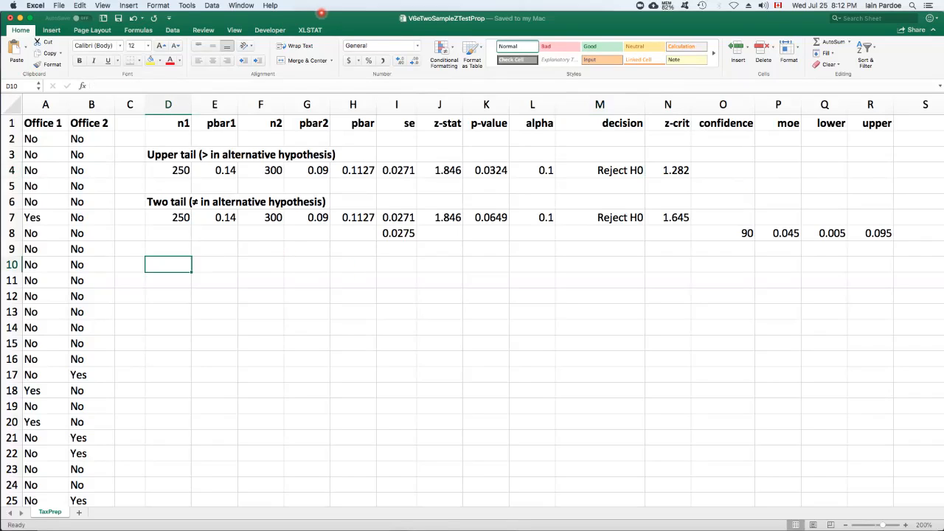
pyautogui.click(310, 29)
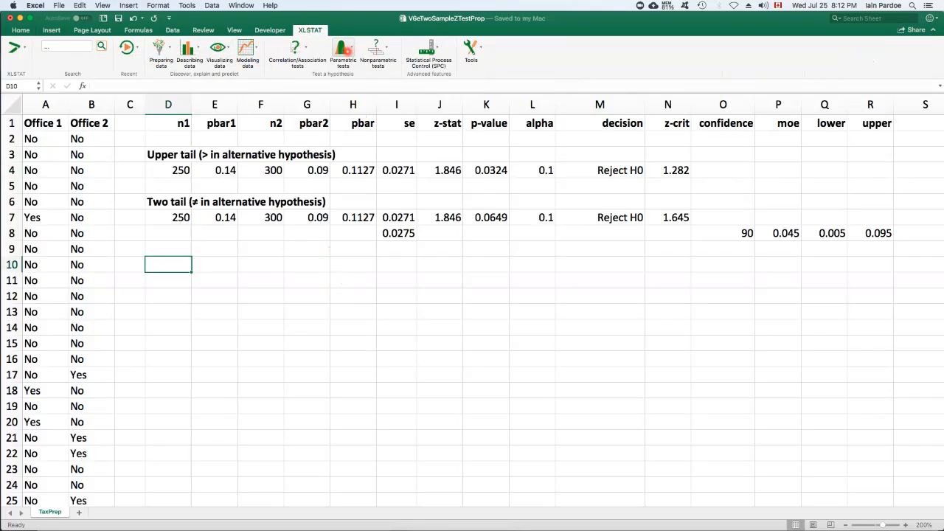
pyautogui.click(344, 49)
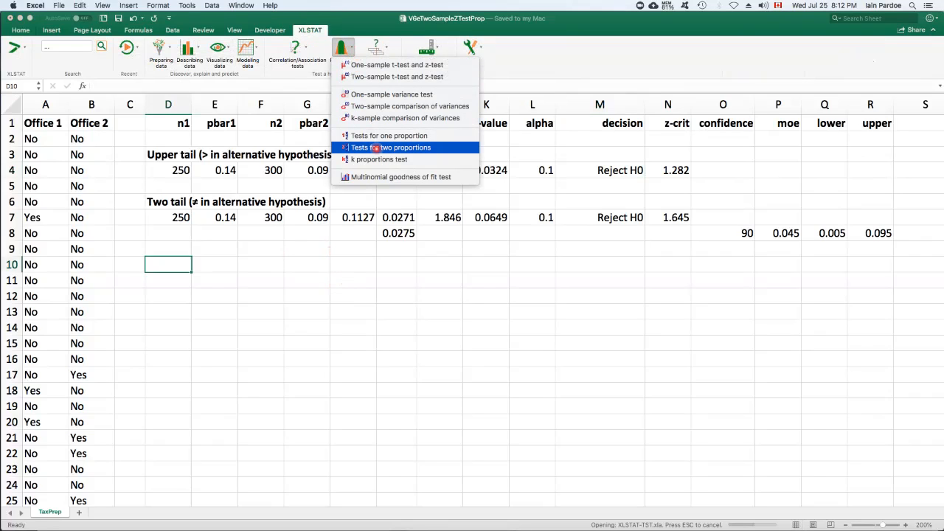
pyautogui.click(376, 147)
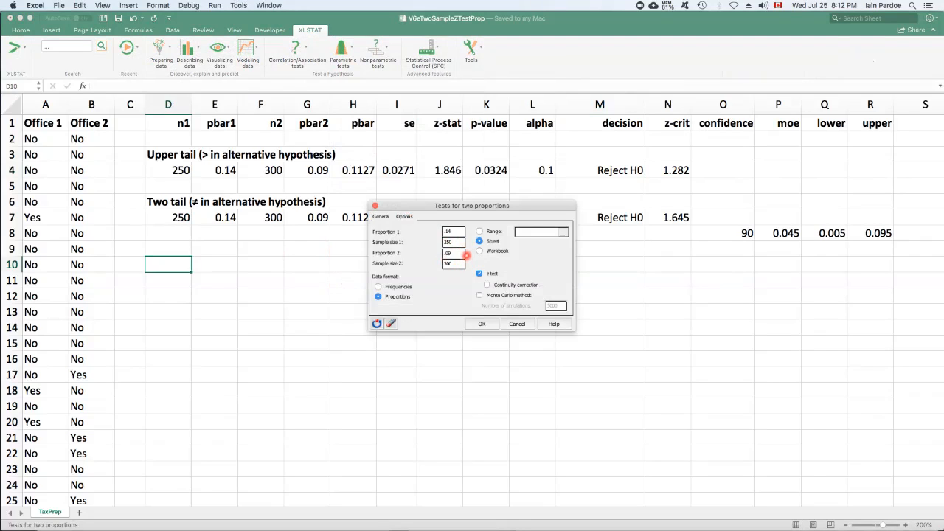
# - Run the z-test on proportions .14 and .09 with sample sizes 250 and 300, a ≠ alternative, difference 0, 5% significance and variance pq(1/n1+1/n2)
pyautogui.click(458, 232)
pyautogui.click(457, 241)
pyautogui.click(460, 253)
pyautogui.click(406, 217)
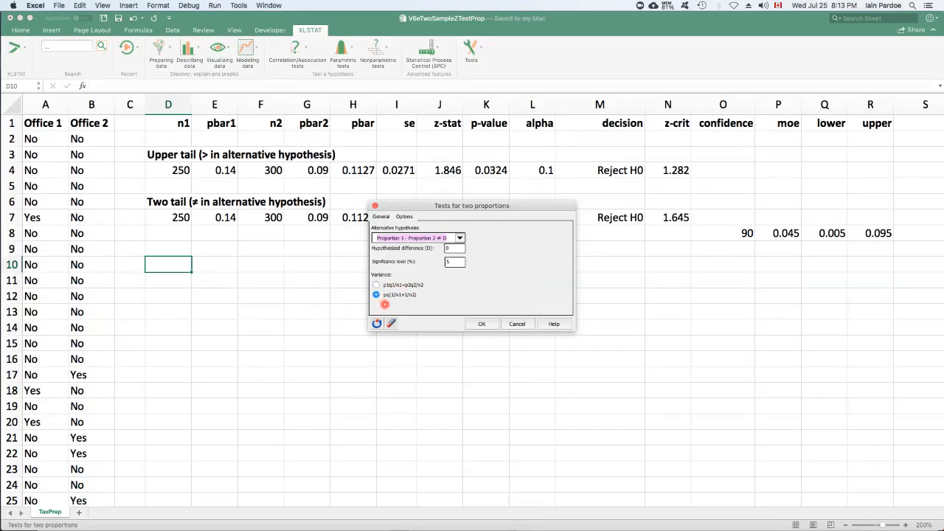
pyautogui.click(475, 324)
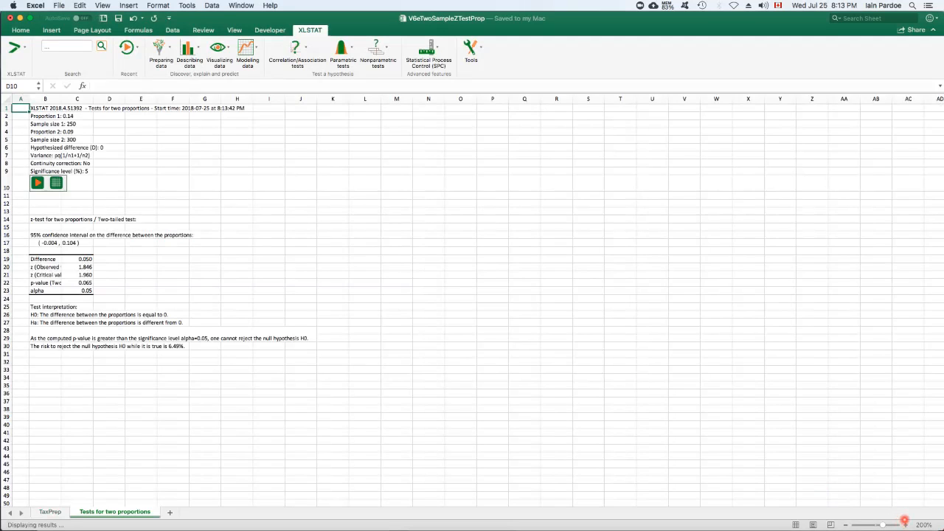
# - Compare the observed z value in C20 of the test results sheet with the two-tail z-statistic in J7 of TaxPrep
pyautogui.click(905, 524)
pyautogui.click(905, 523)
pyautogui.click(905, 524)
pyautogui.click(906, 523)
pyautogui.click(906, 523)
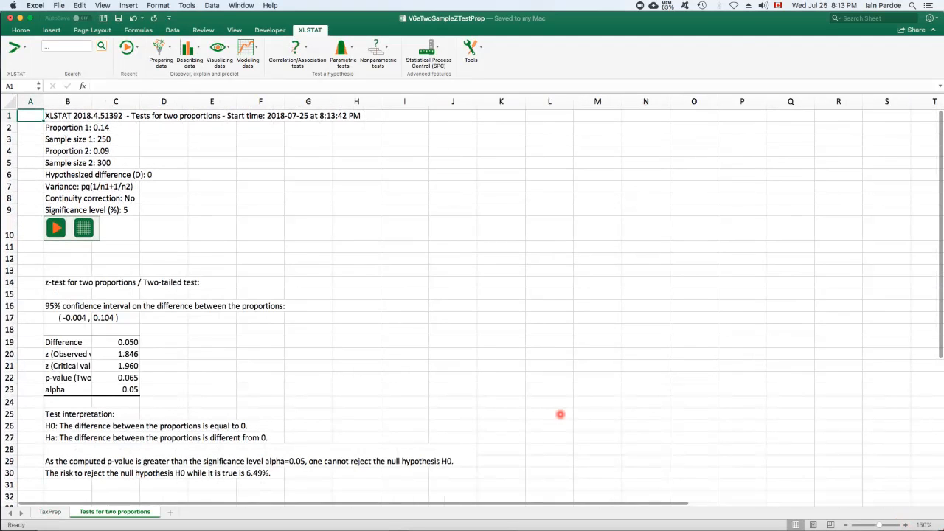
pyautogui.click(97, 353)
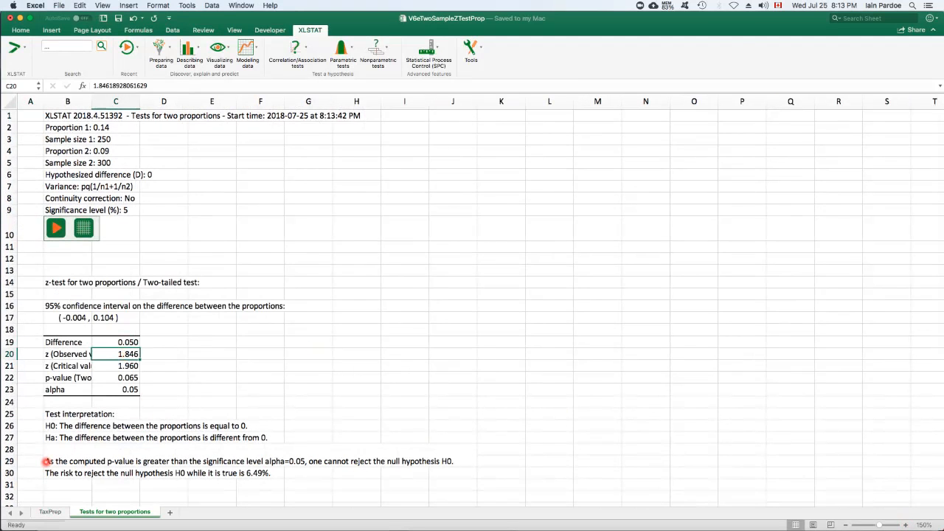
pyautogui.click(48, 511)
pyautogui.click(446, 218)
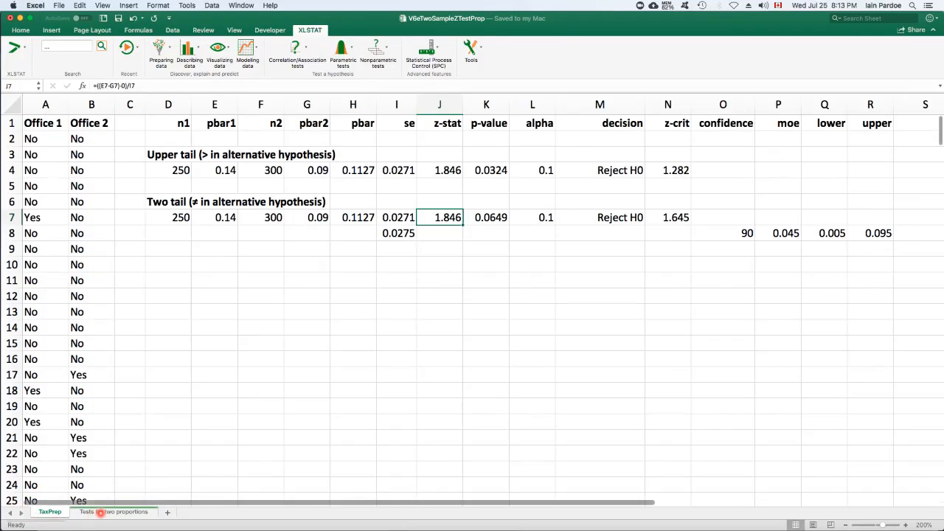
# - Compare the critical z value in C21 of the test results sheet with the two-tail critical value formula in N7 of TaxPrep
pyautogui.click(100, 511)
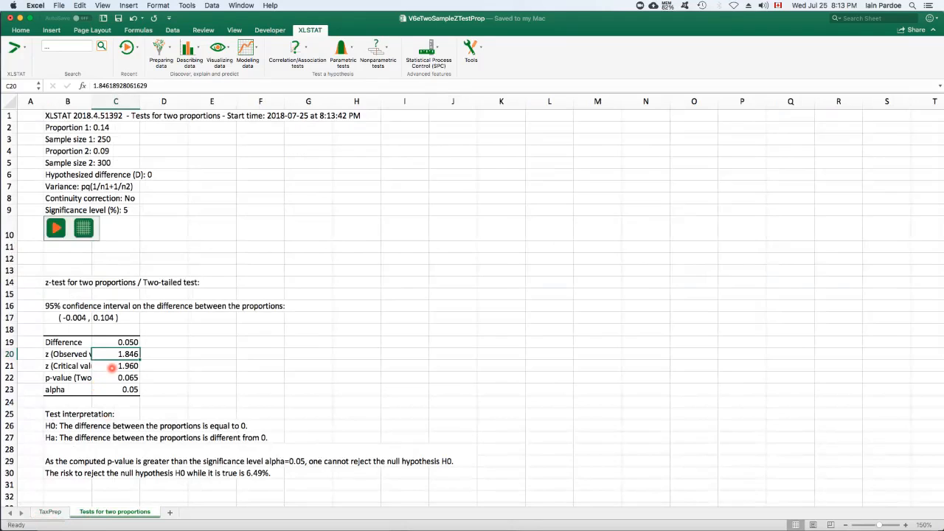
pyautogui.click(111, 367)
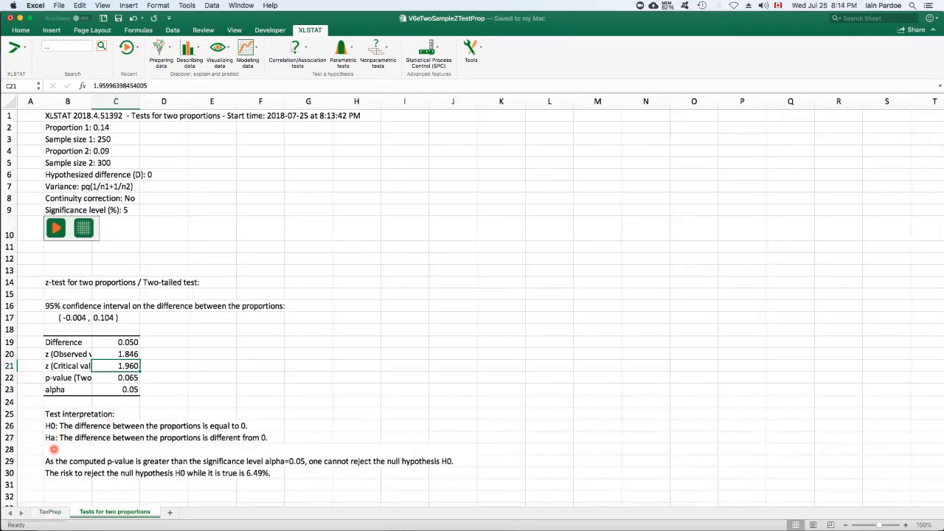
pyautogui.click(50, 512)
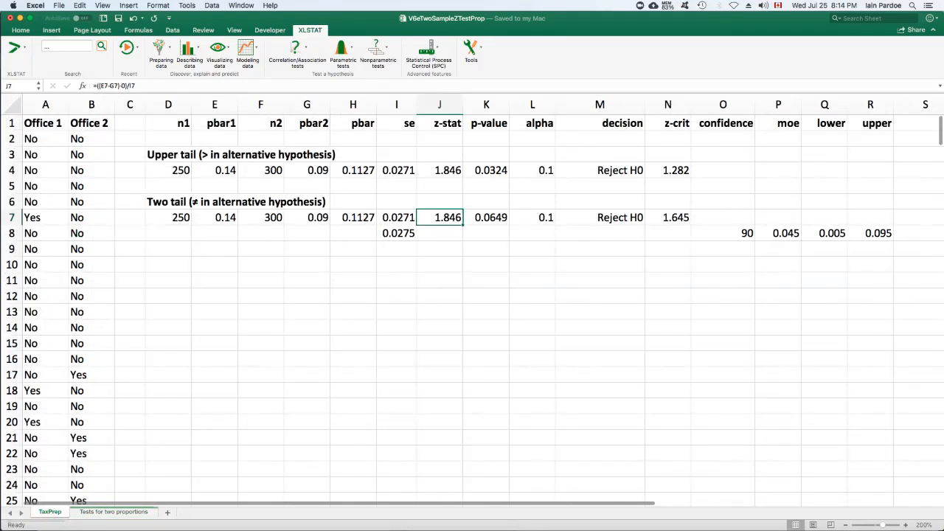
pyautogui.click(672, 218)
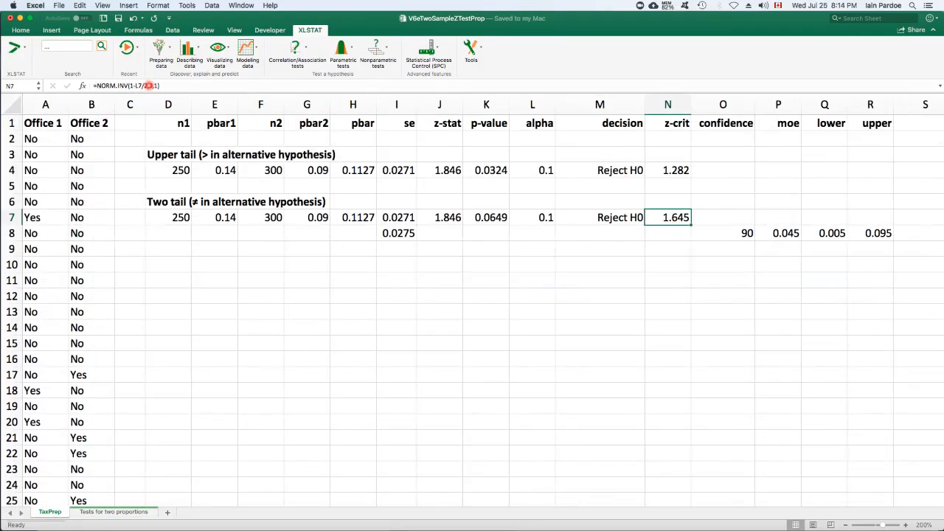
# - Try the two-tail critical value formula in N7 without halving alpha, as =NORM.INV(1-L7,0,1)
pyautogui.click(147, 85)
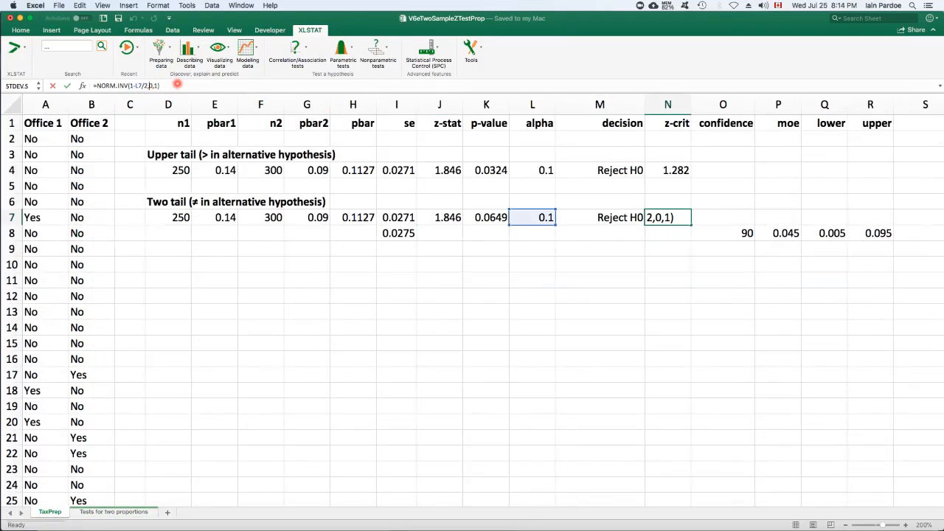
pyautogui.press('BackSpace')
pyautogui.press('BackSpace')
pyautogui.press('BackSpace')
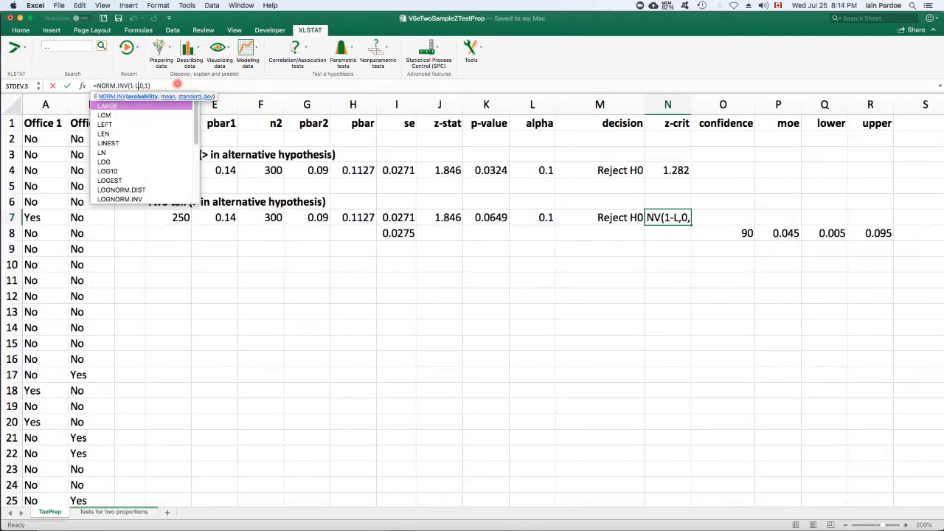
pyautogui.press('Return')
pyautogui.press('Return')
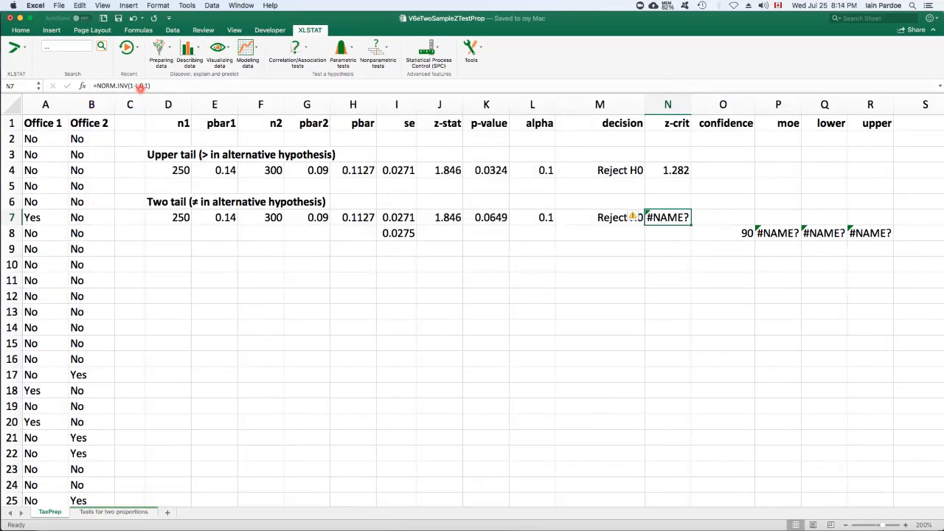
pyautogui.click(136, 85)
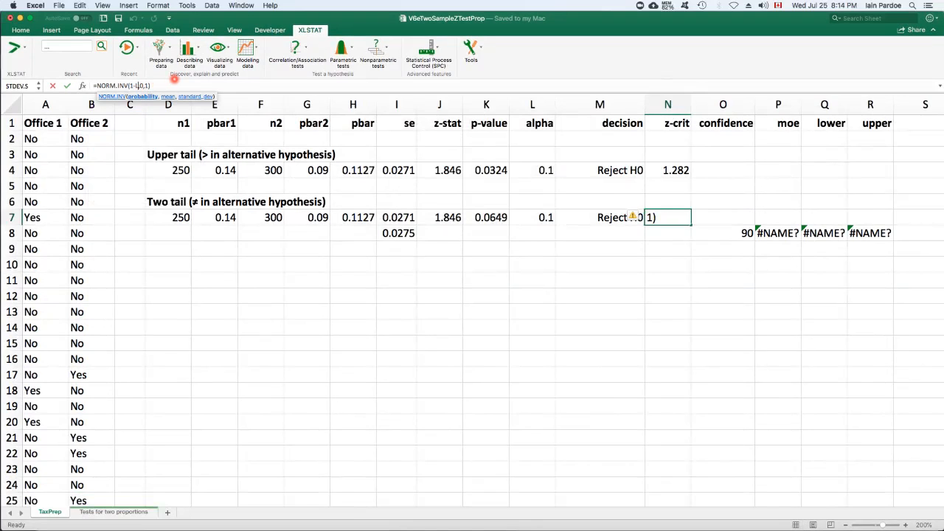
pyautogui.write('7')
pyautogui.press('Return')
pyautogui.press('Up')
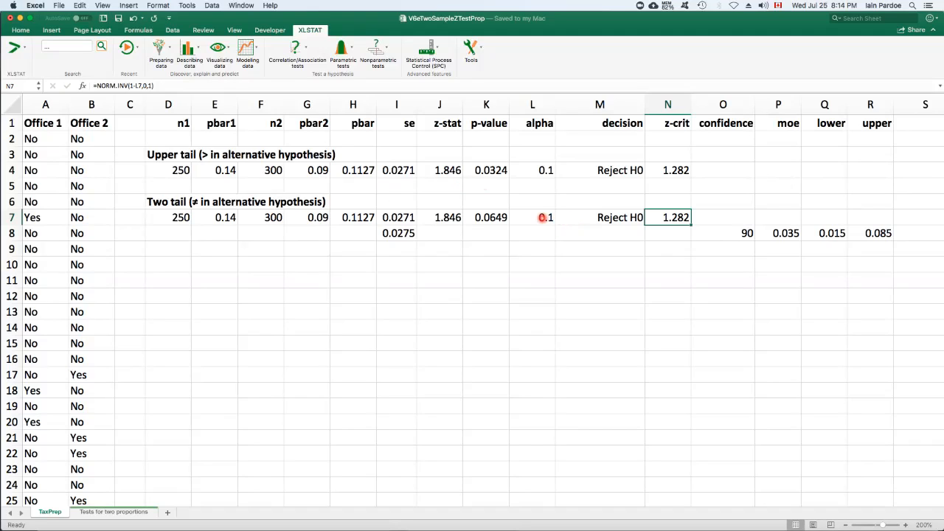
pyautogui.click(543, 217)
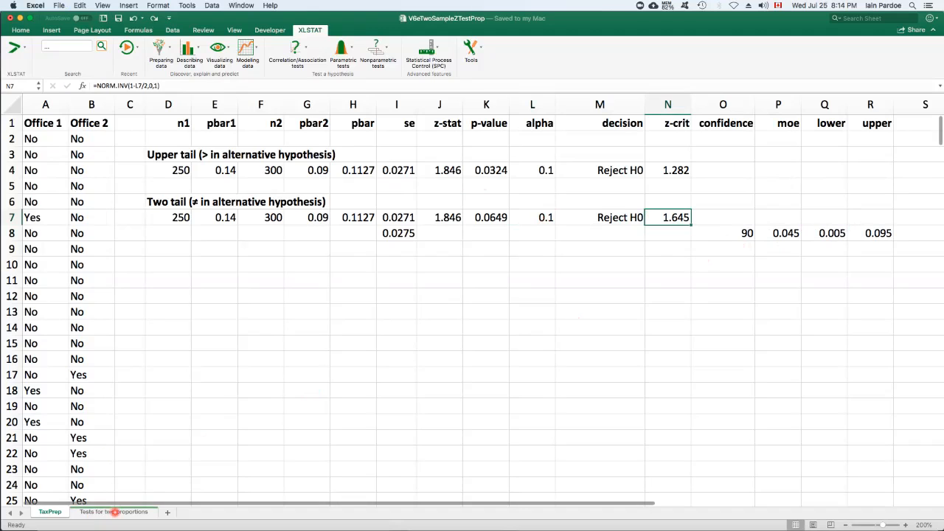
# - Rerun the two-proportion z-test from the existing results sheet with the significance level set to 10%
pyautogui.click(114, 511)
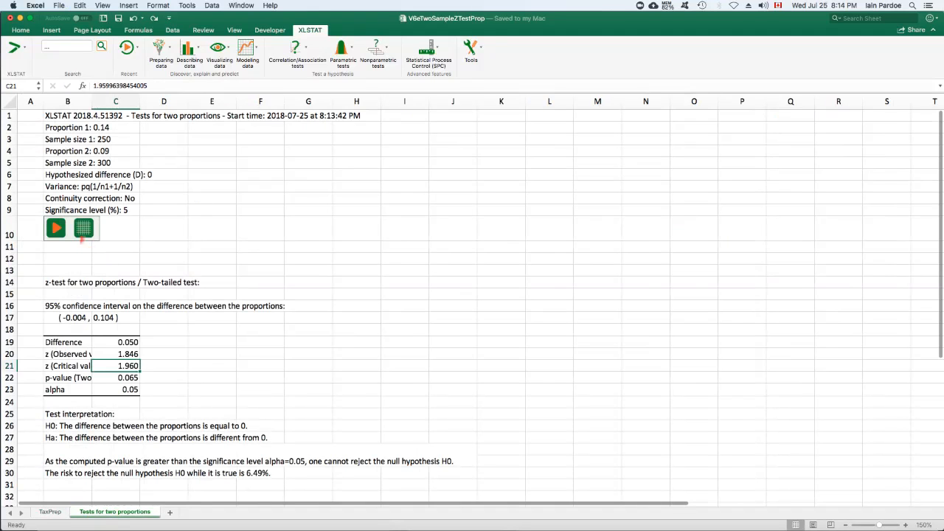
pyautogui.click(124, 210)
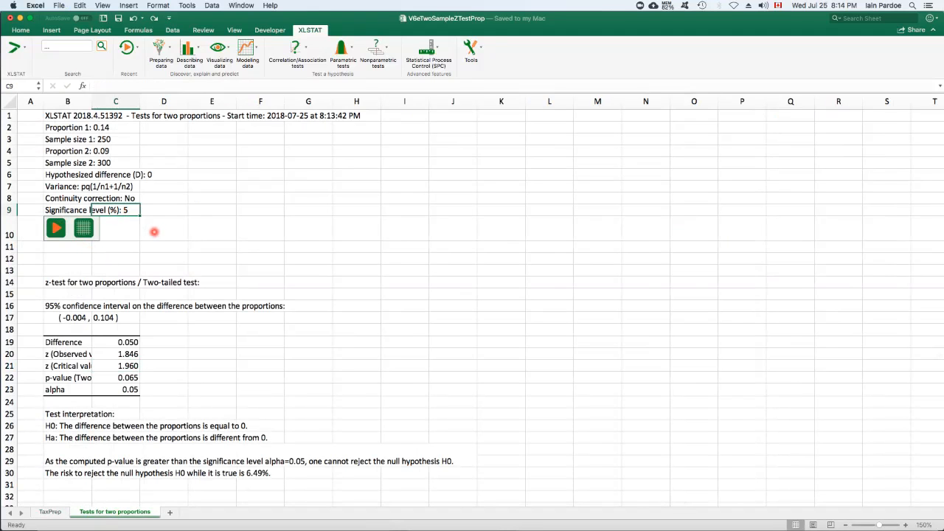
pyautogui.click(56, 229)
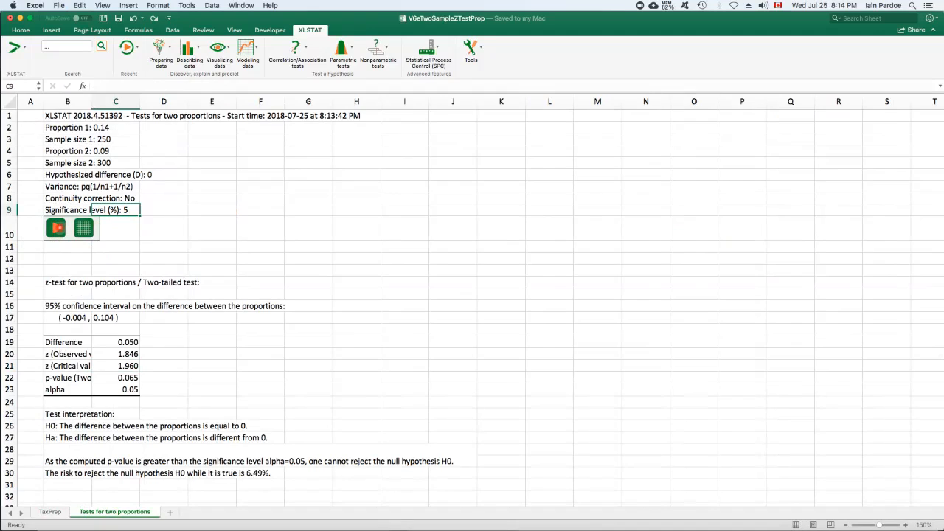
pyautogui.click(57, 233)
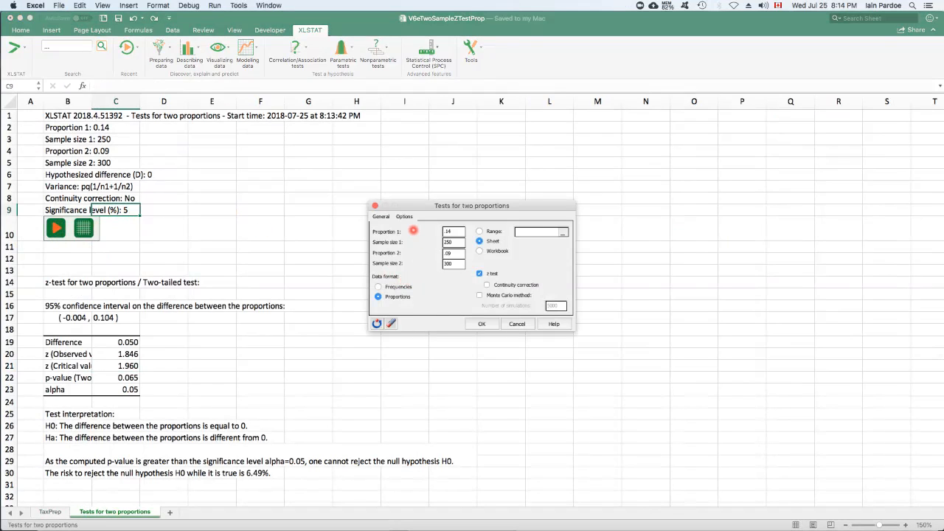
pyautogui.click(404, 216)
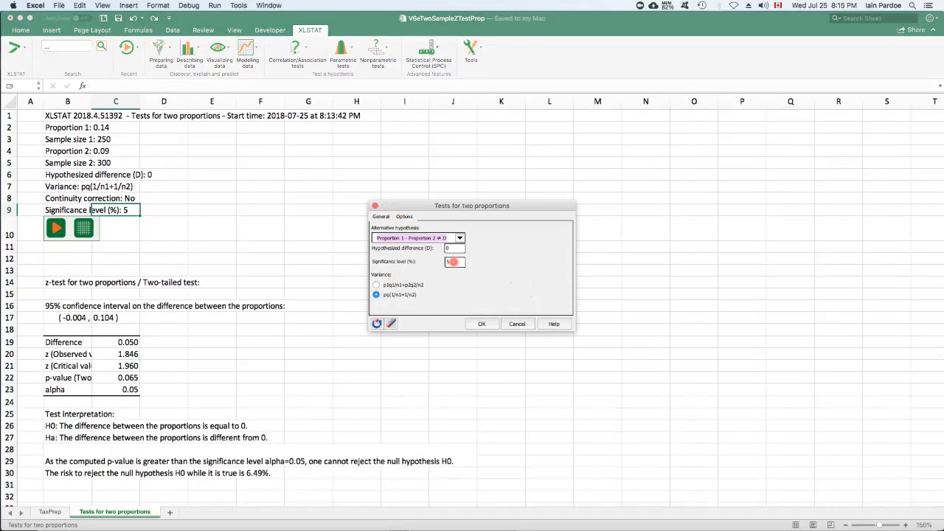
pyautogui.click(456, 262)
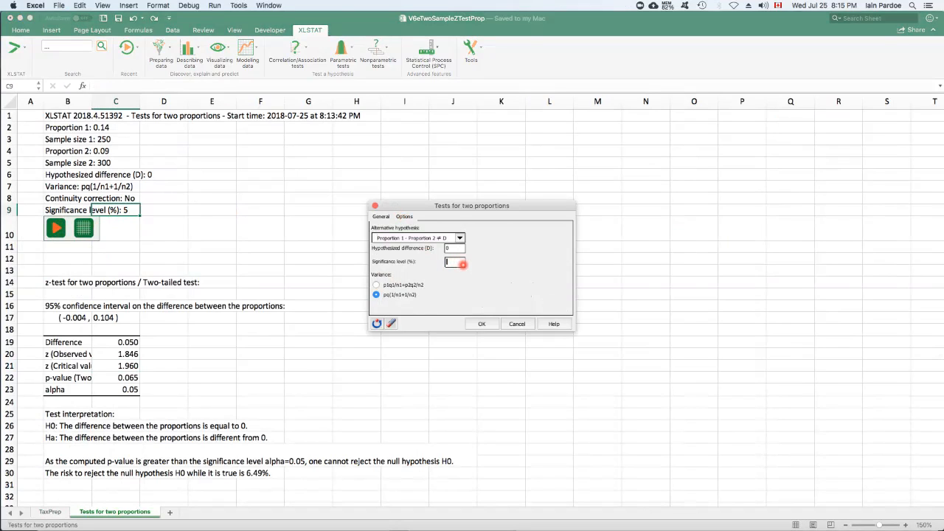
pyautogui.click(482, 324)
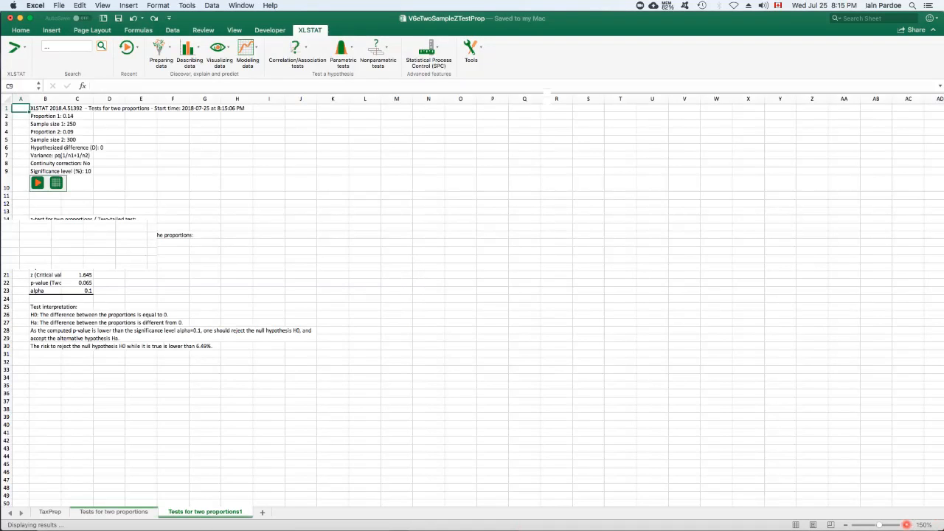
pyautogui.click(905, 524)
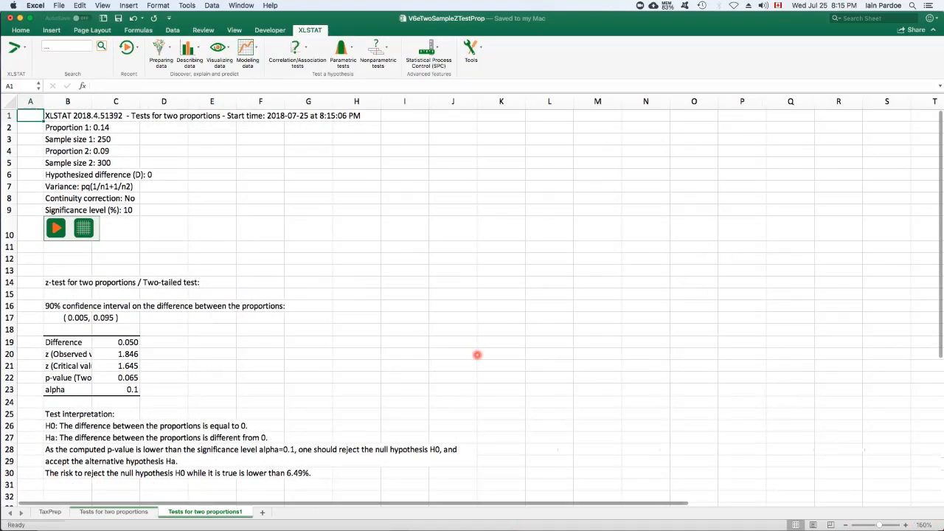
# - Check the observed z value in C20 and the critical z value in C21 of the new test results
pyautogui.scroll(-3, 288, 305)
pyautogui.click(119, 322)
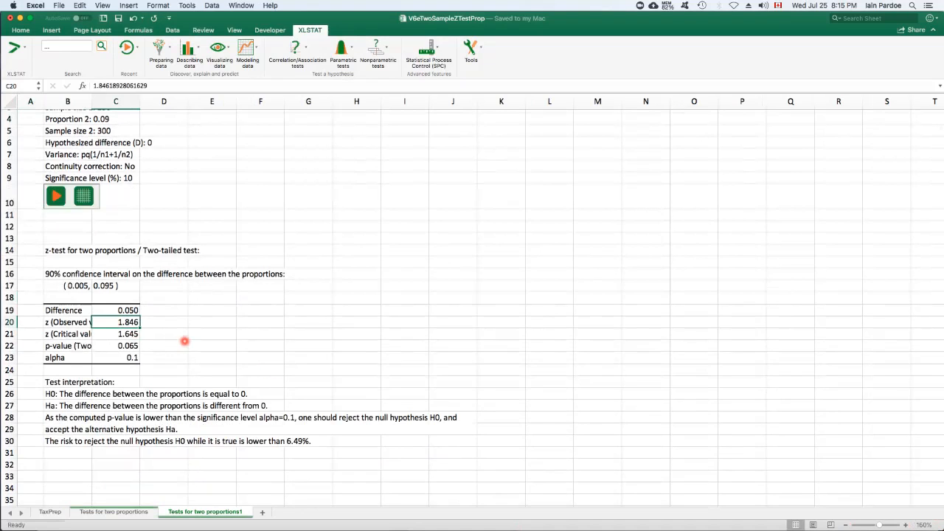
pyautogui.click(122, 334)
# - Compare the two-tailed p-value in C22 of the new results sheet with the p-value formula in K7 of TaxPrep
pyautogui.scroll(-3, 236, 339)
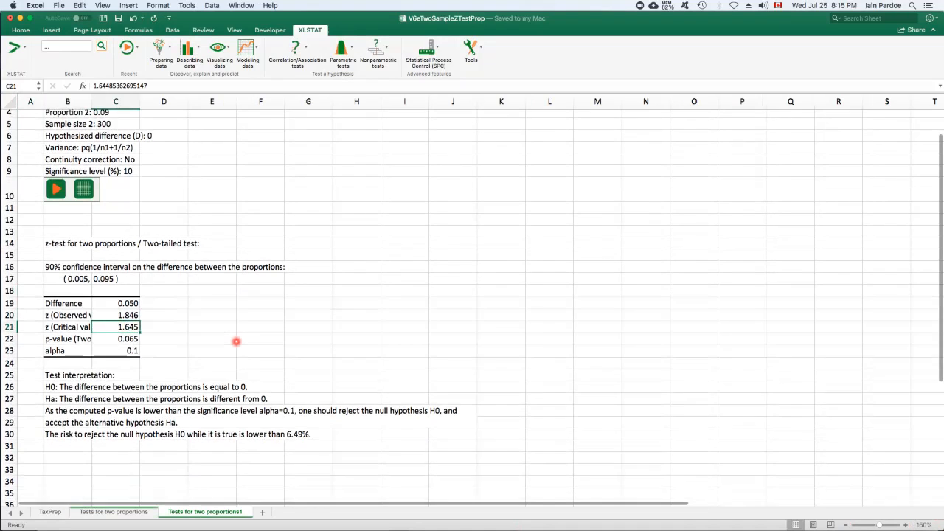
pyautogui.click(127, 314)
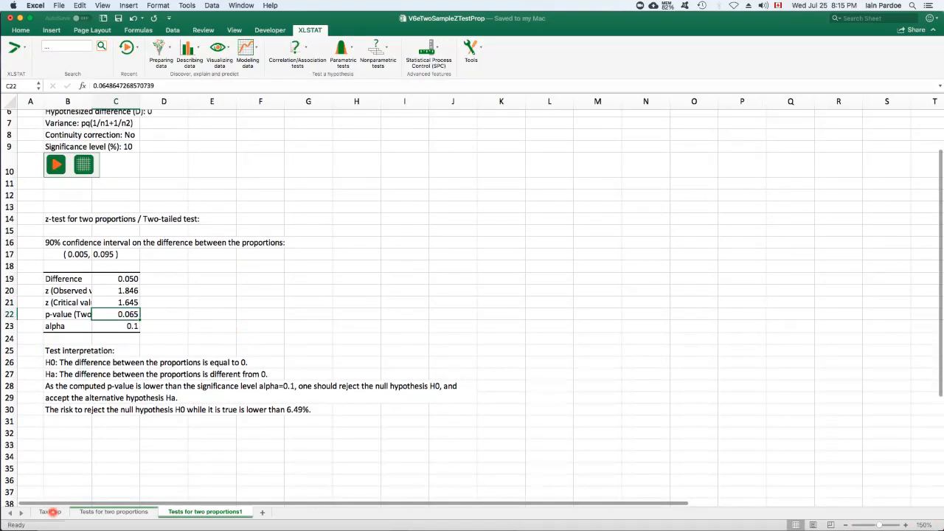
pyautogui.click(50, 511)
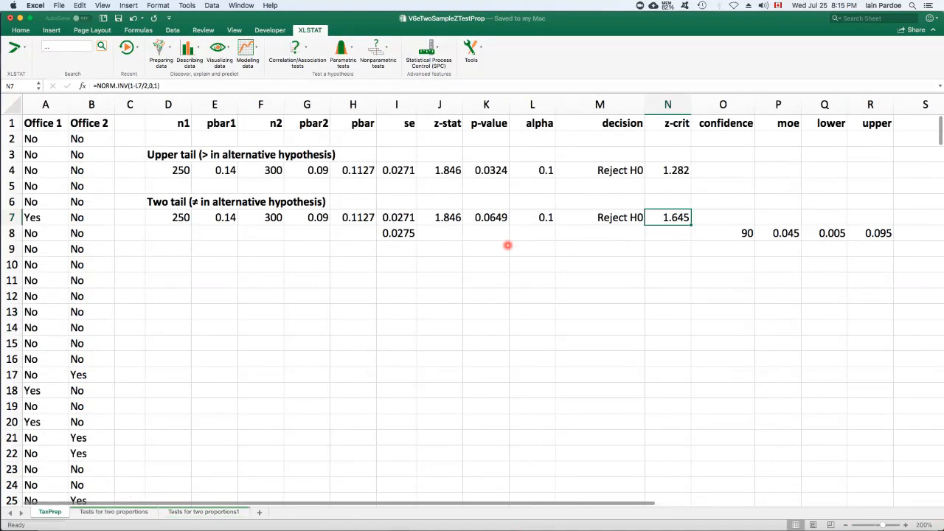
pyautogui.click(488, 218)
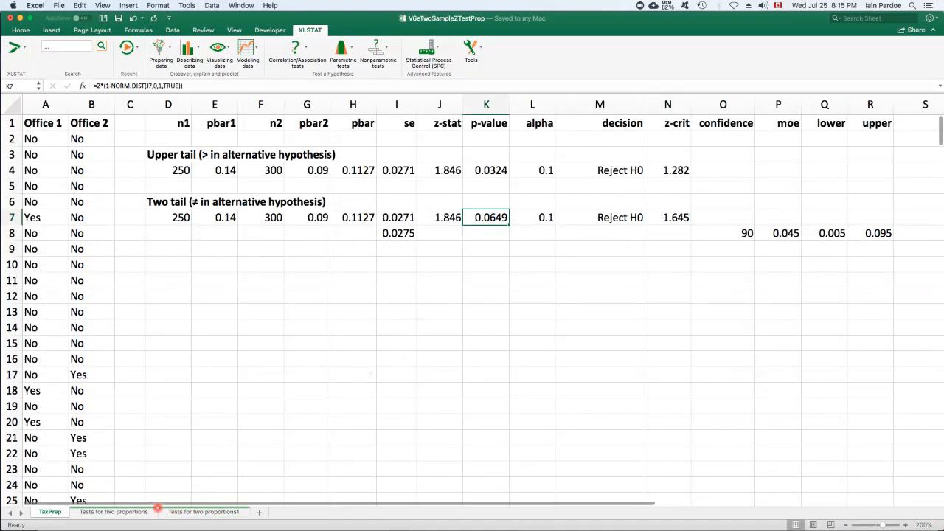
# - Review the test interpretation in B28 and the confidence interval in B17:C17 of Tests for two proportions1, and return to D10 of TaxPrep
pyautogui.click(191, 512)
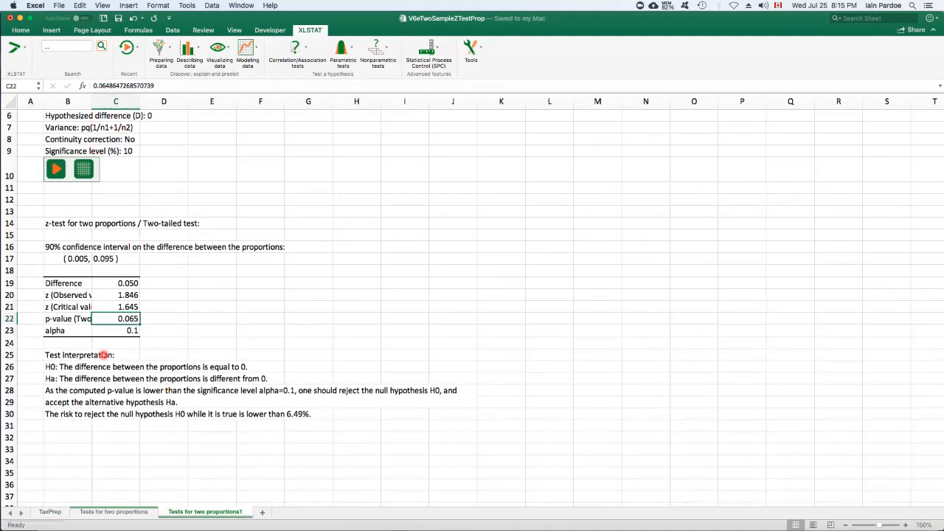
pyautogui.click(66, 392)
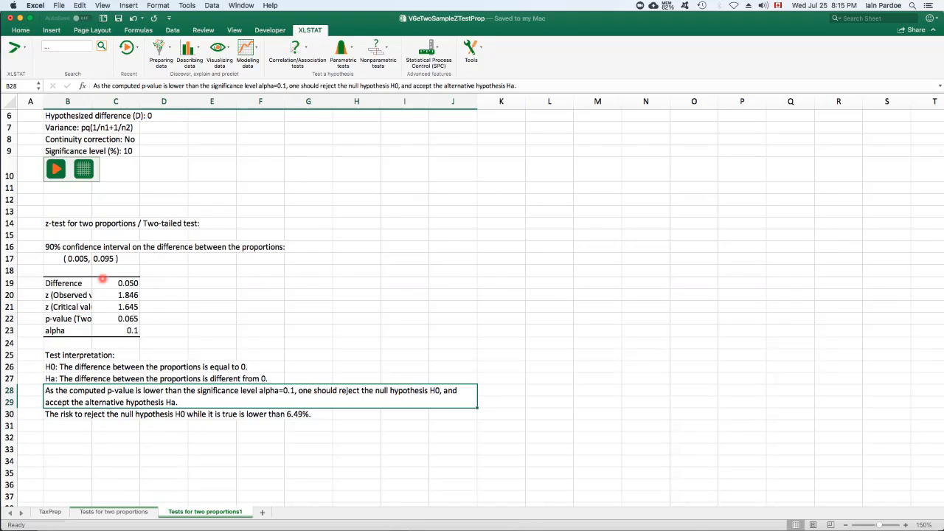
pyautogui.click(87, 259)
pyautogui.moveTo(87, 259); pyautogui.dragTo(110, 259)
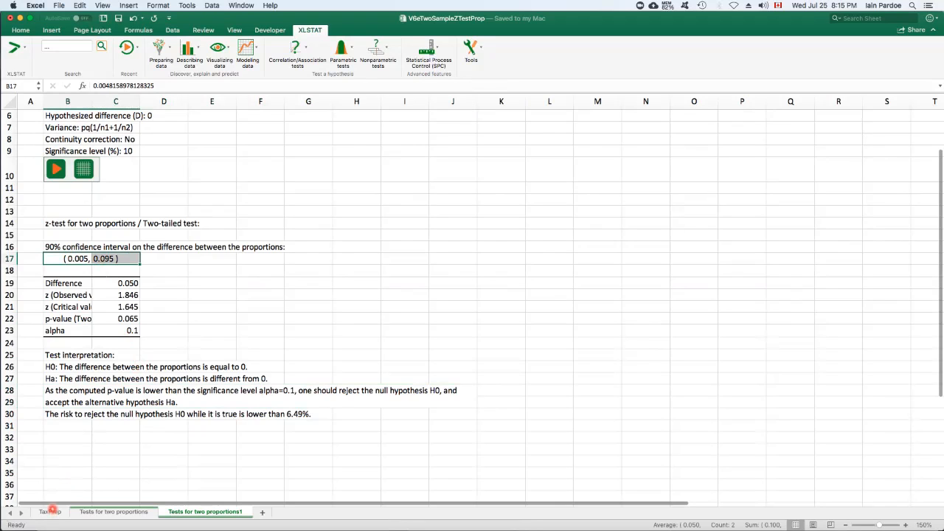
pyautogui.click(49, 511)
pyautogui.click(173, 267)
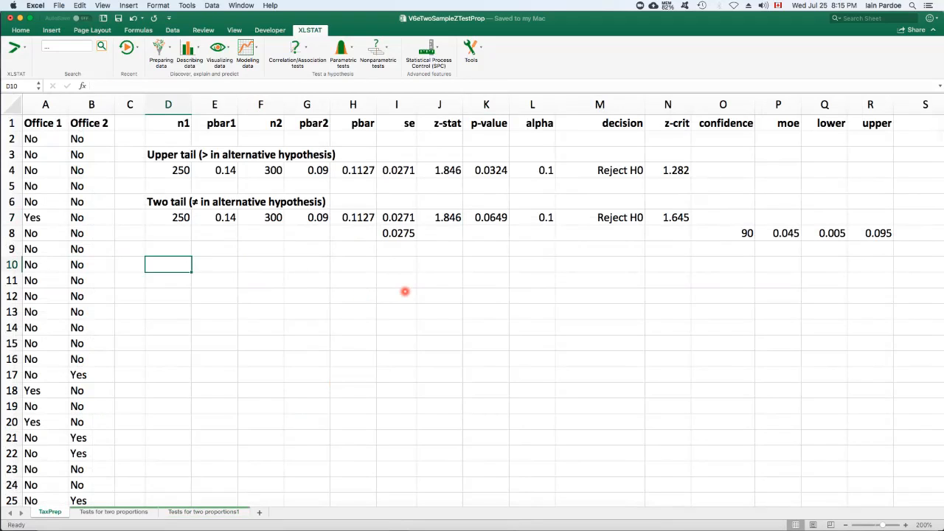